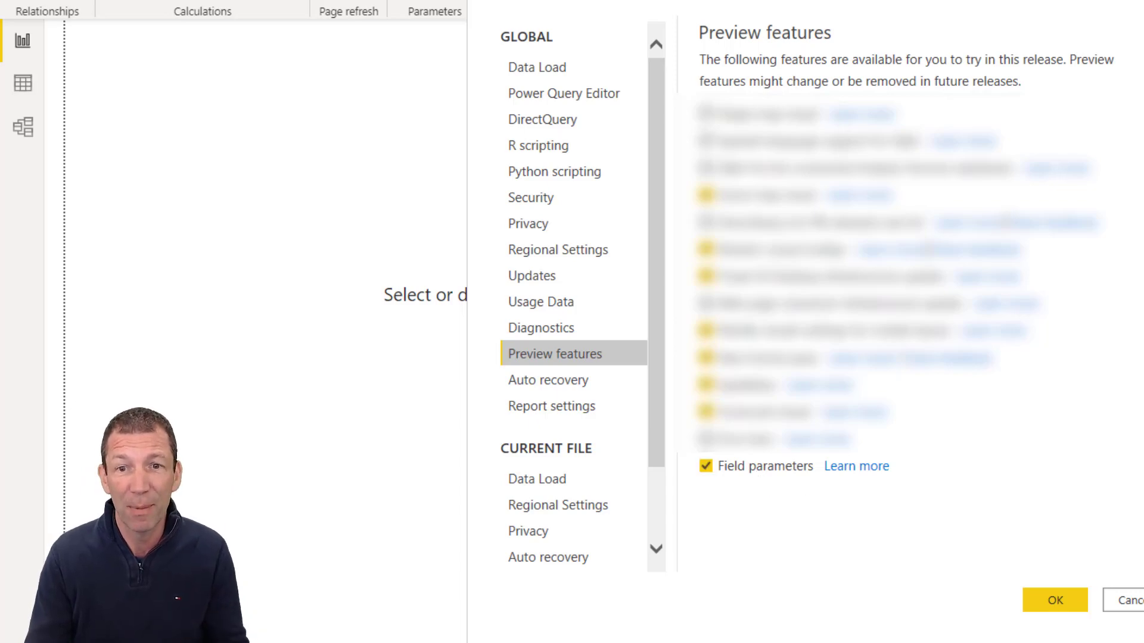
# Step: Close the Options dialog with the Field parameters preview feature enabled
pyautogui.click(1125, 600)
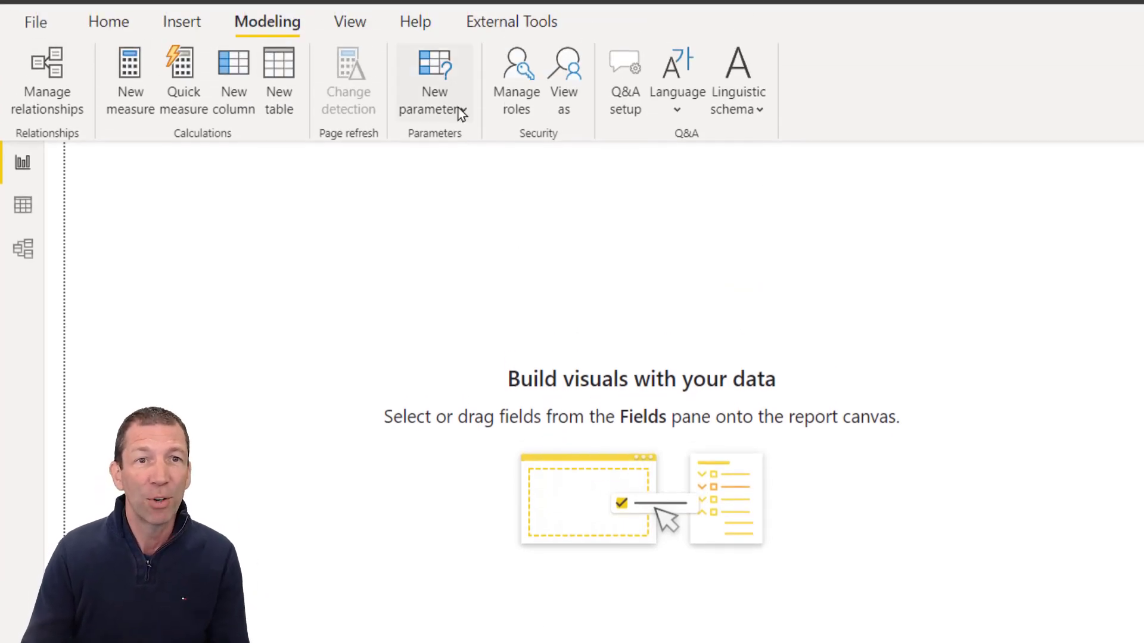
# Step: Create the Fields parameter 'Chosen Measure' from MyMeasures' Sales $, Budget and Variance %, with a slicer
pyautogui.click(459, 108)
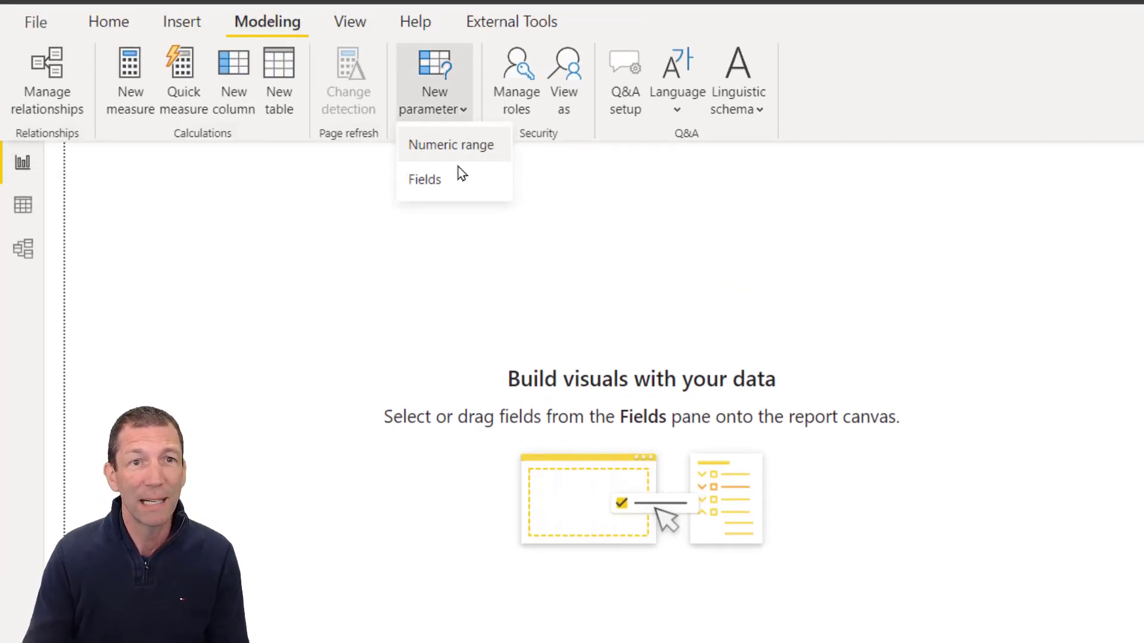
pyautogui.click(434, 182)
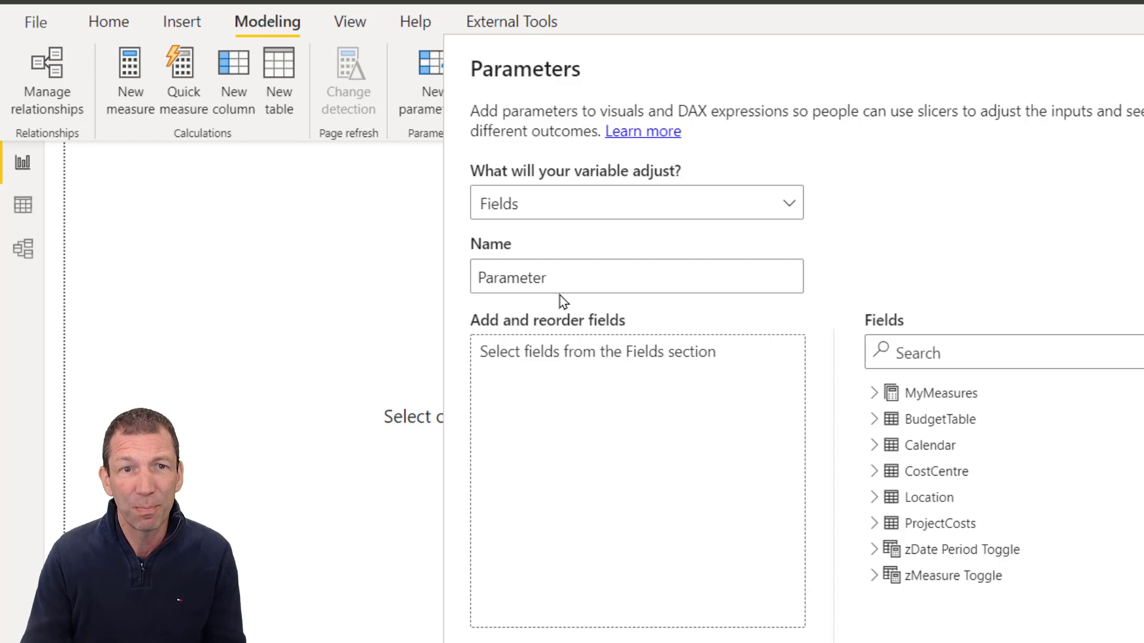
pyautogui.doubleClick(564, 280)
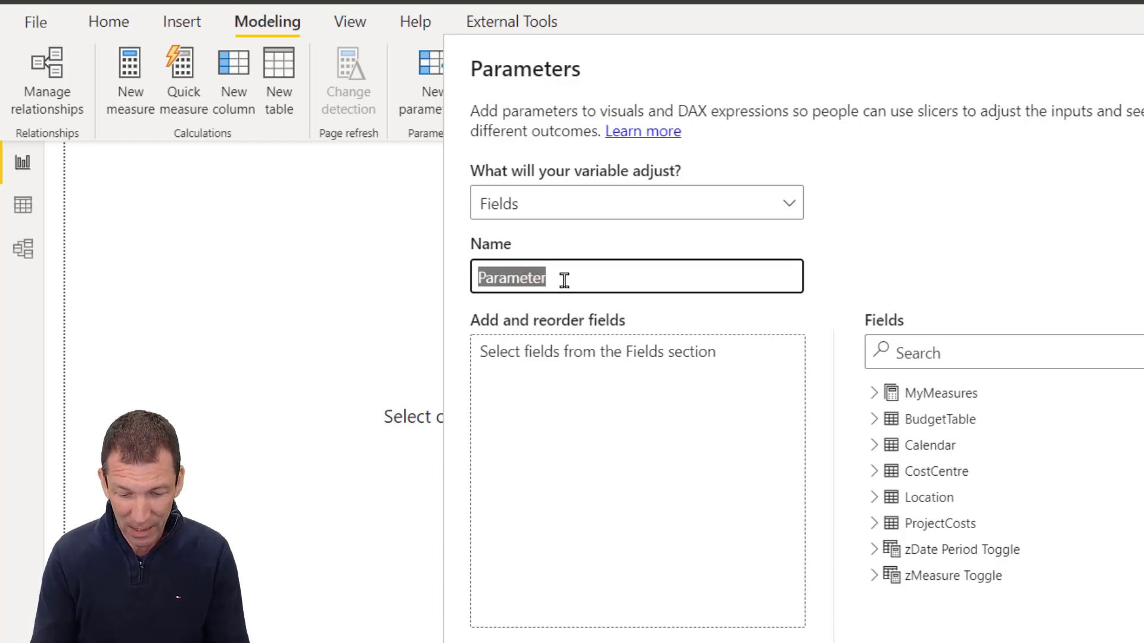
pyautogui.write('Chosen Me')
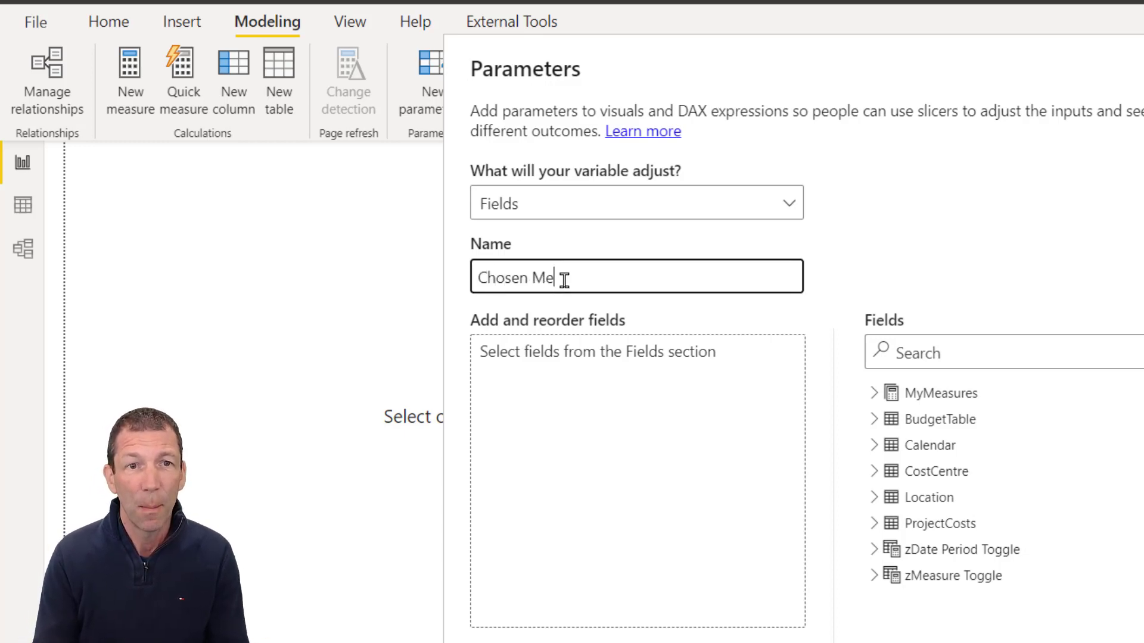
pyautogui.write('asure')
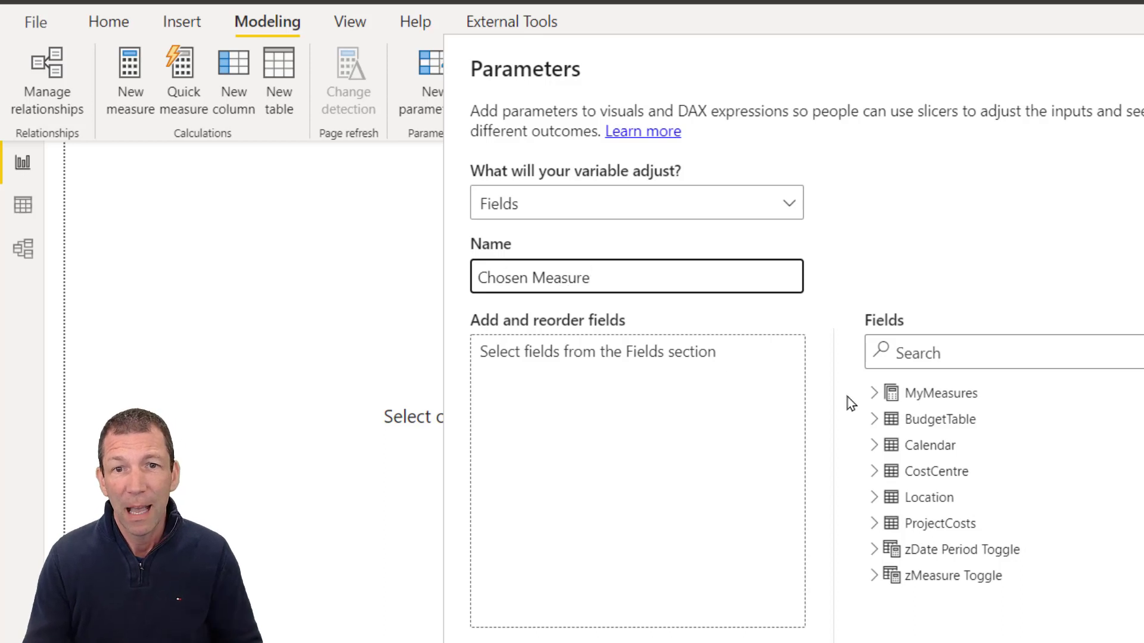
pyautogui.click(874, 393)
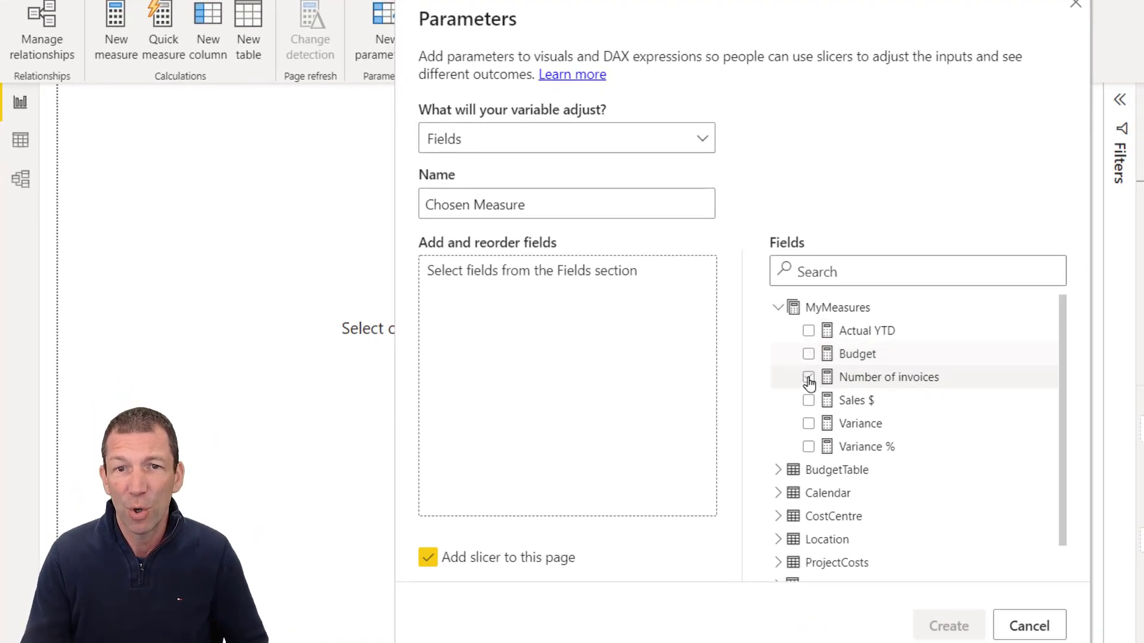
pyautogui.click(808, 400)
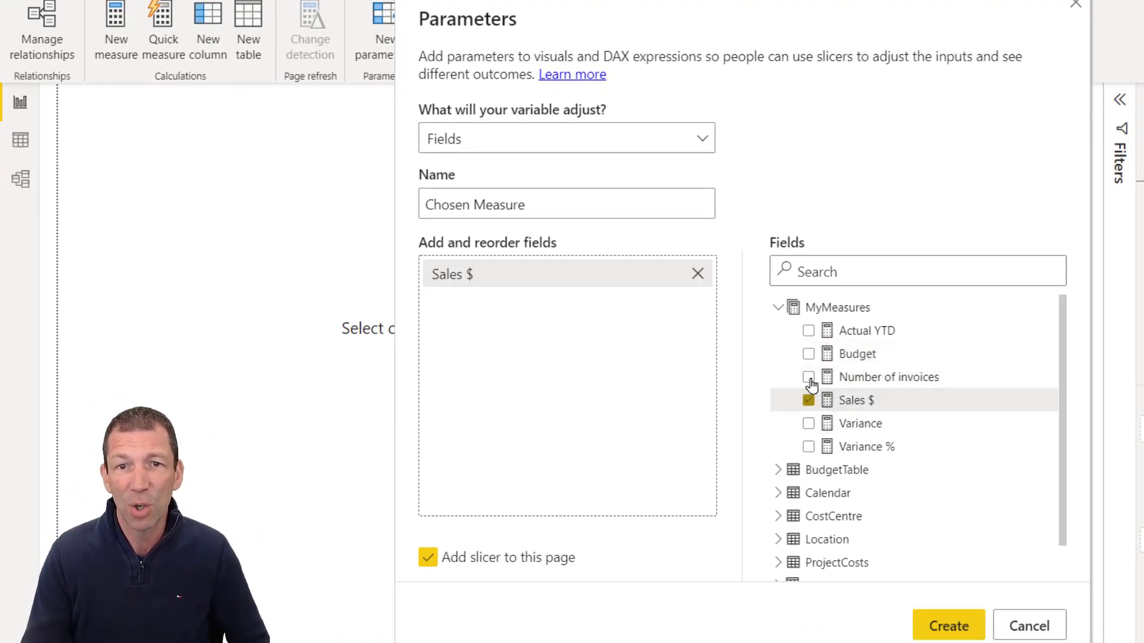
pyautogui.click(809, 356)
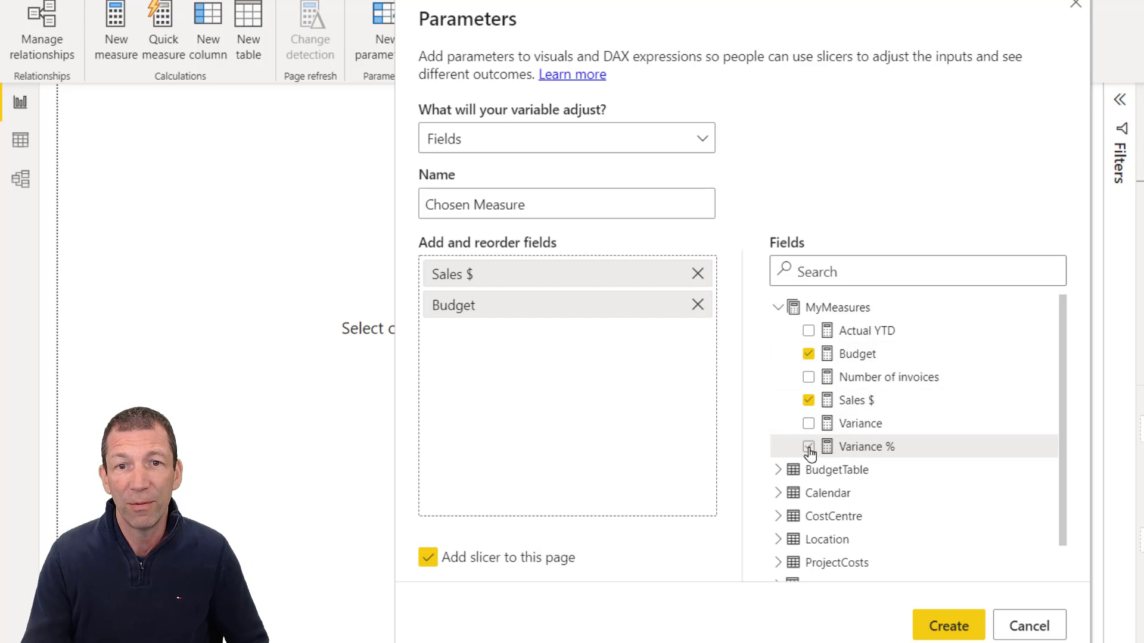
pyautogui.click(806, 448)
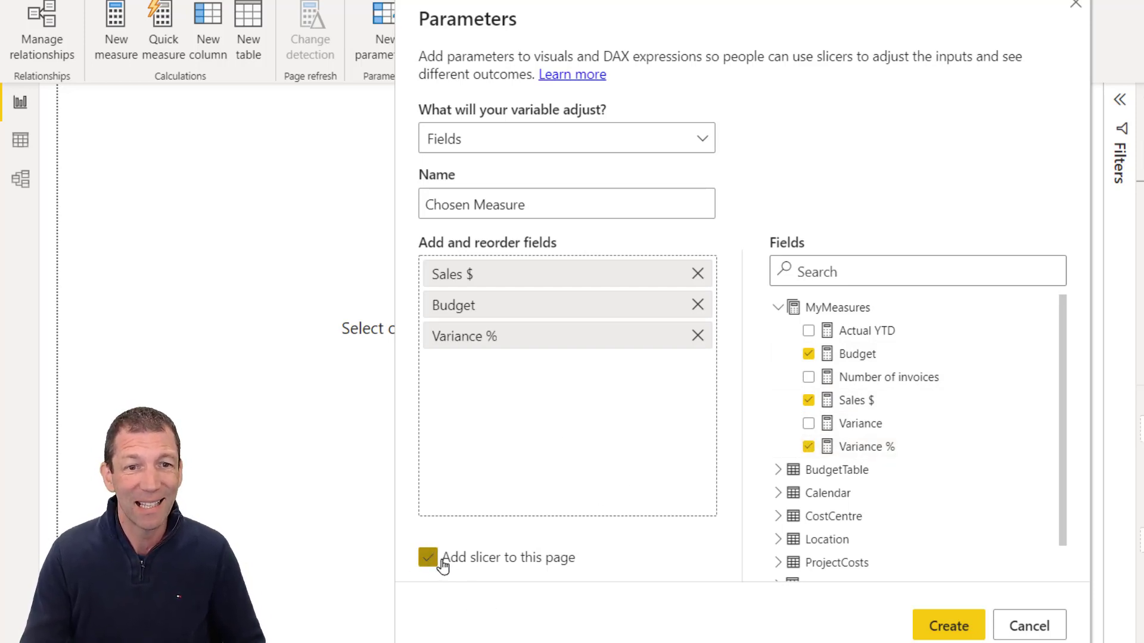
pyautogui.click(949, 626)
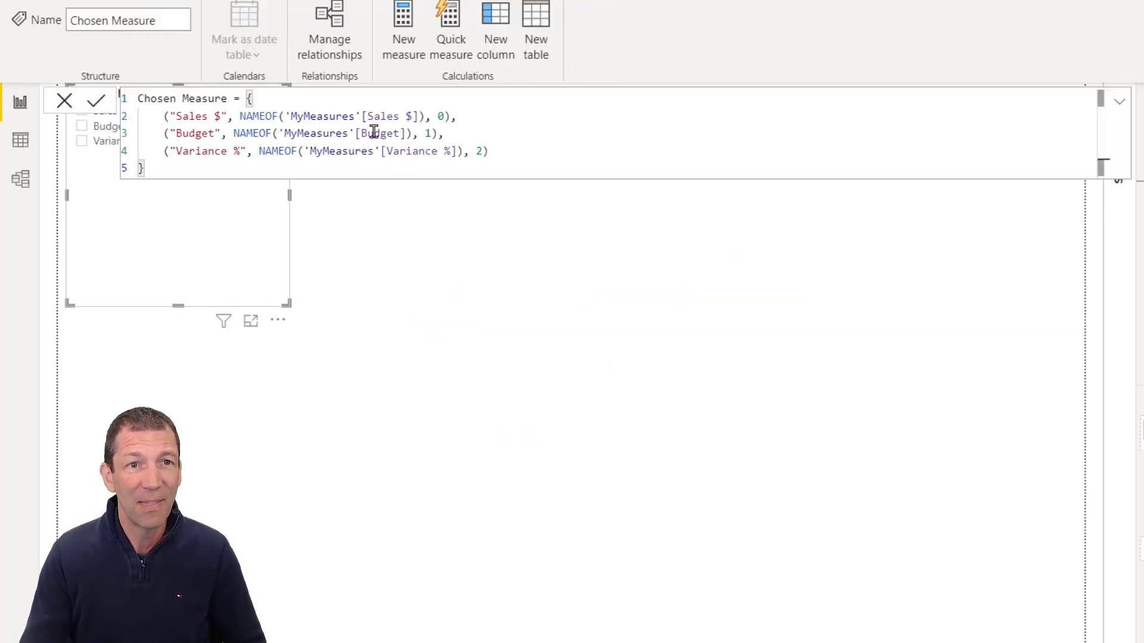
# Step: Move the Chosen Measure slicer down and set its orientation to Horizontal
pyautogui.moveTo(171, 306); pyautogui.dragTo(206, 418)
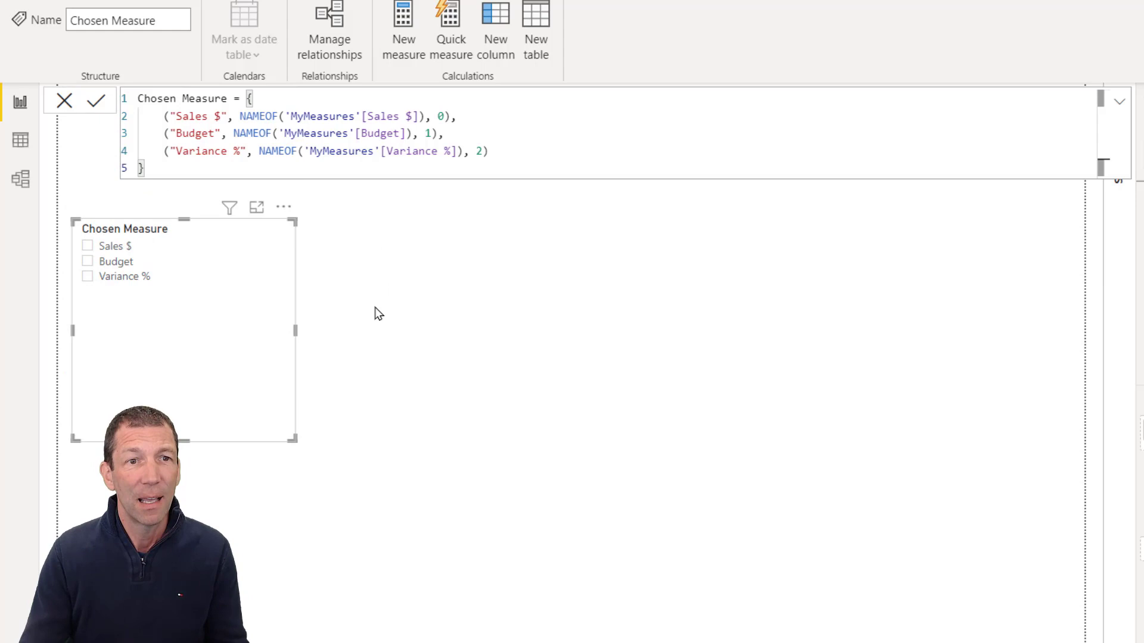
pyautogui.click(1064, 116)
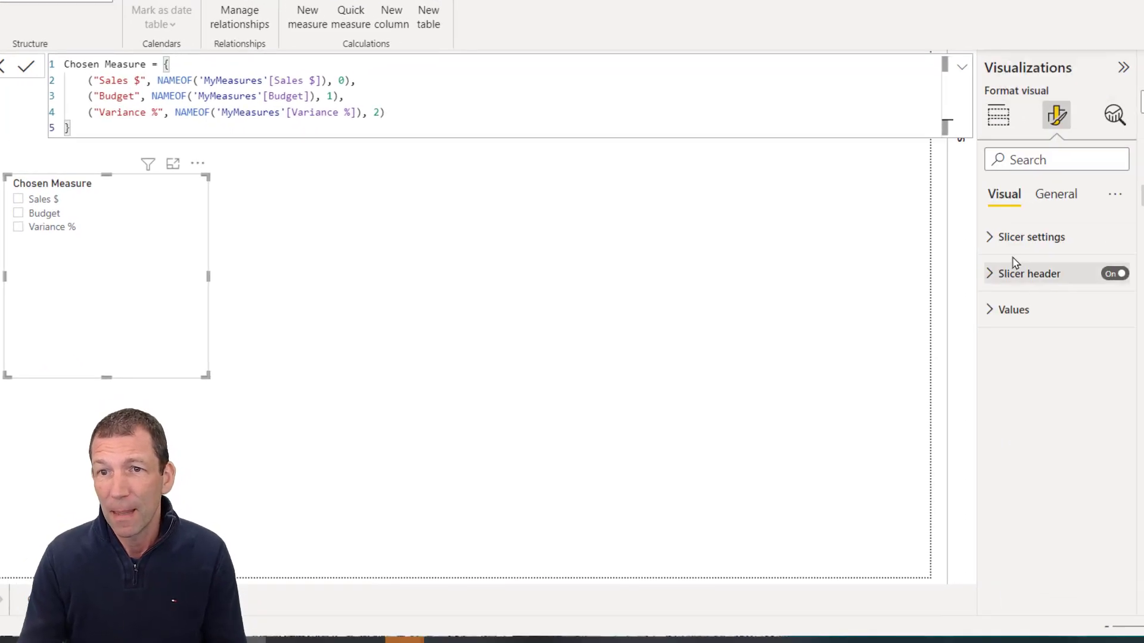
pyautogui.click(1028, 238)
pyautogui.click(1039, 344)
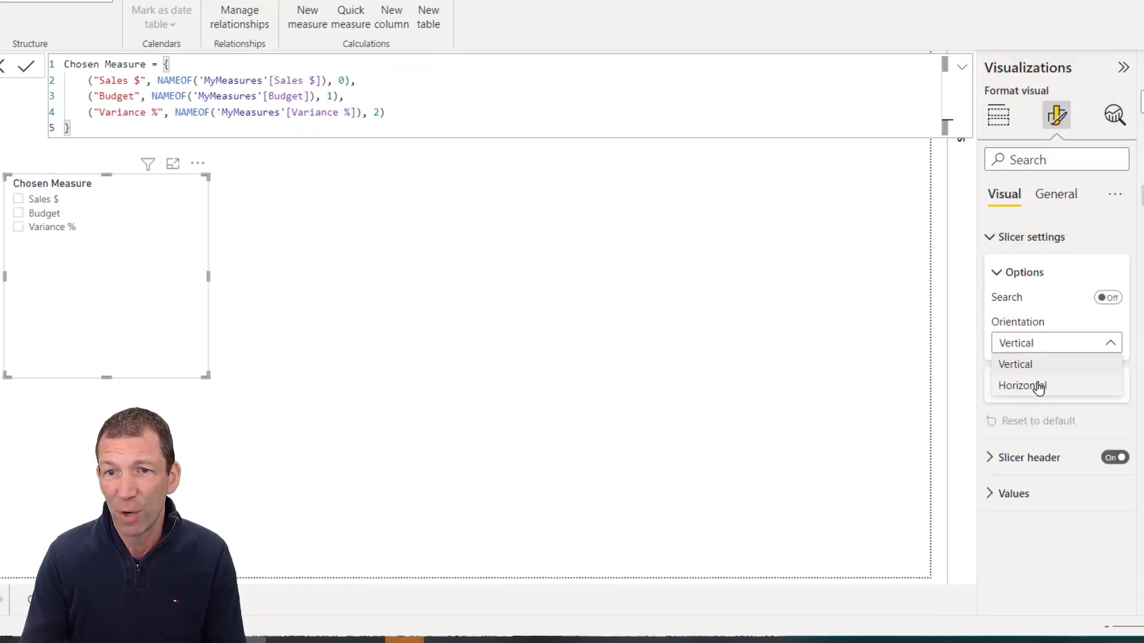
pyautogui.click(1037, 385)
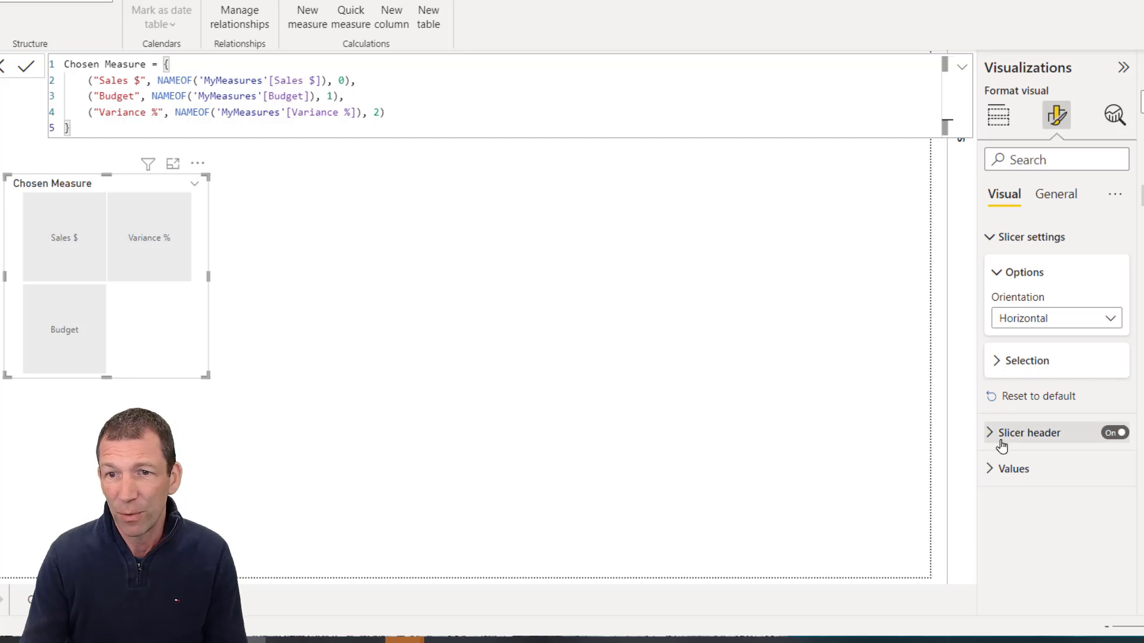
# Step: Raise the slicer's values font size to 14 and widen it into one row of tiles
pyautogui.click(994, 471)
pyautogui.scroll(-2, 1054, 470)
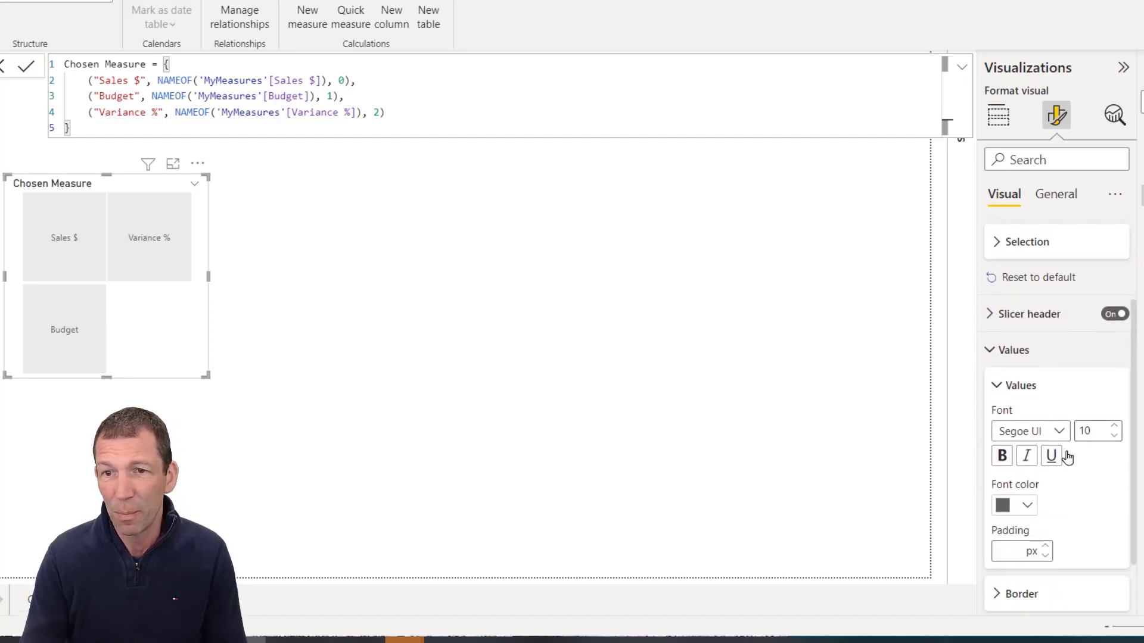
pyautogui.click(1113, 426)
pyautogui.click(1114, 426)
pyautogui.click(1113, 426)
pyautogui.click(1113, 426)
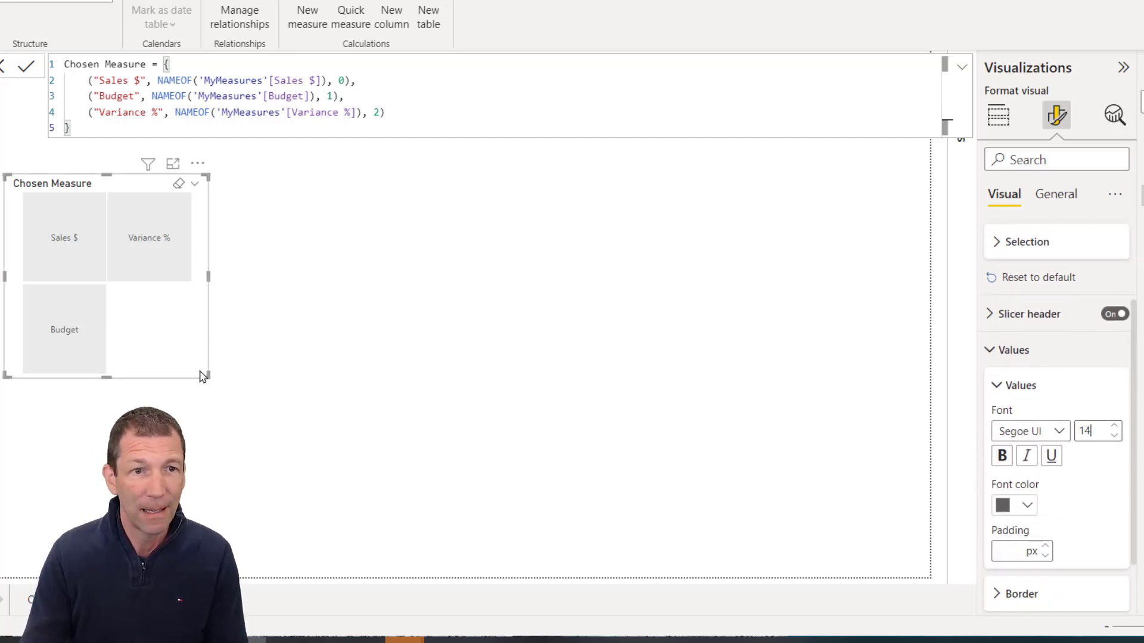
pyautogui.moveTo(206, 375); pyautogui.dragTo(511, 237)
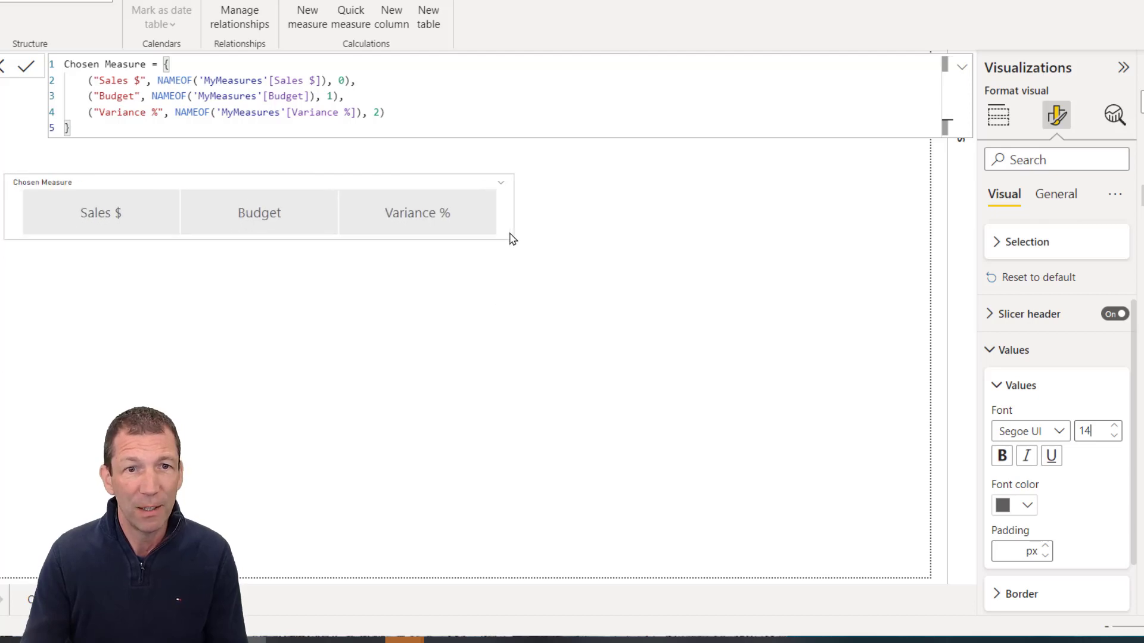
pyautogui.click(305, 316)
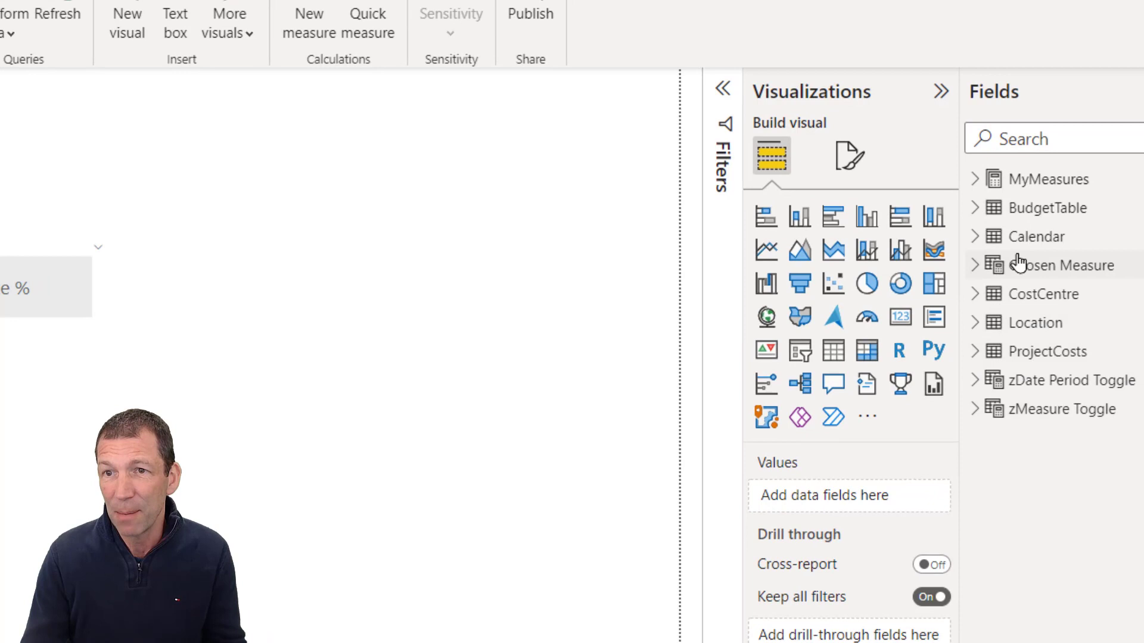
# Step: Add a table visual listing Cost Centre Name from the CostCentre table
pyautogui.click(1058, 268)
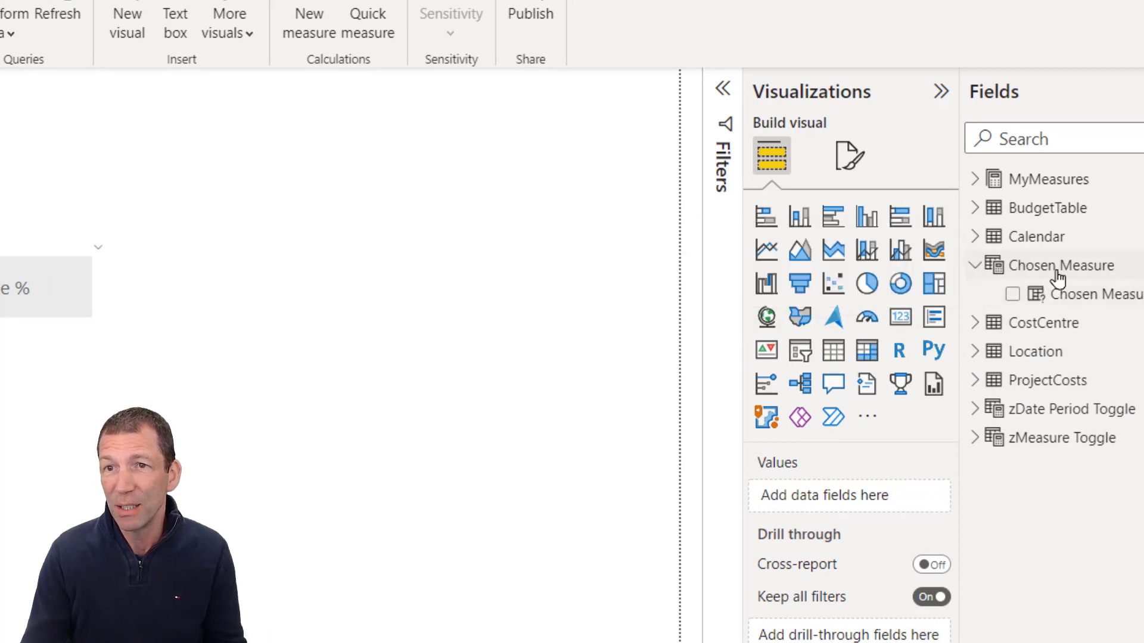
pyautogui.click(834, 351)
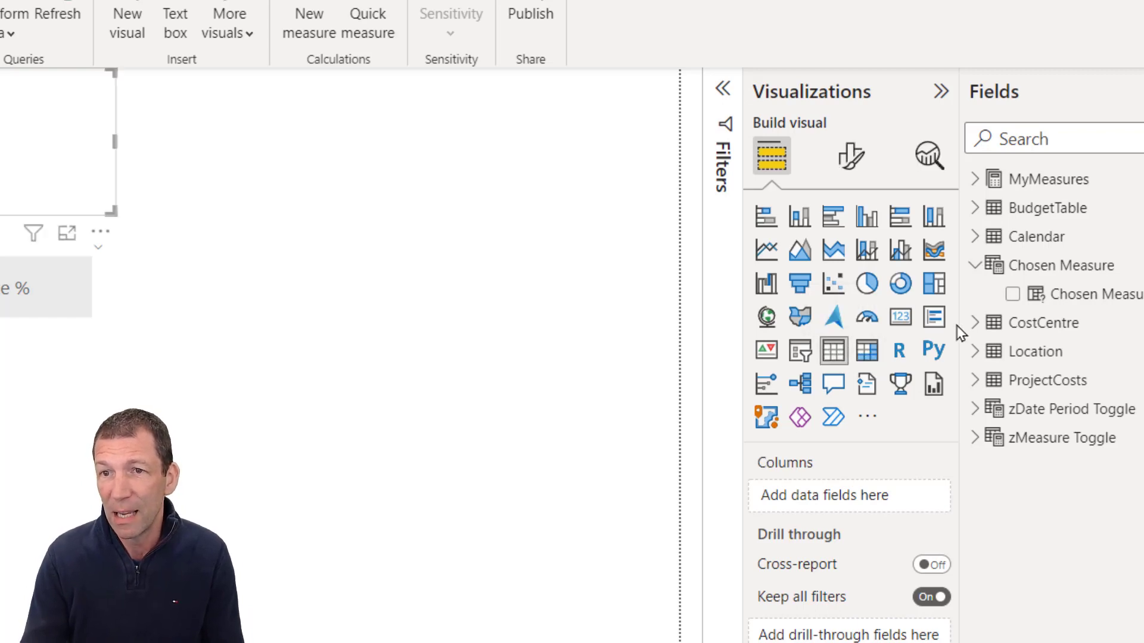
pyautogui.click(975, 324)
pyautogui.click(1013, 382)
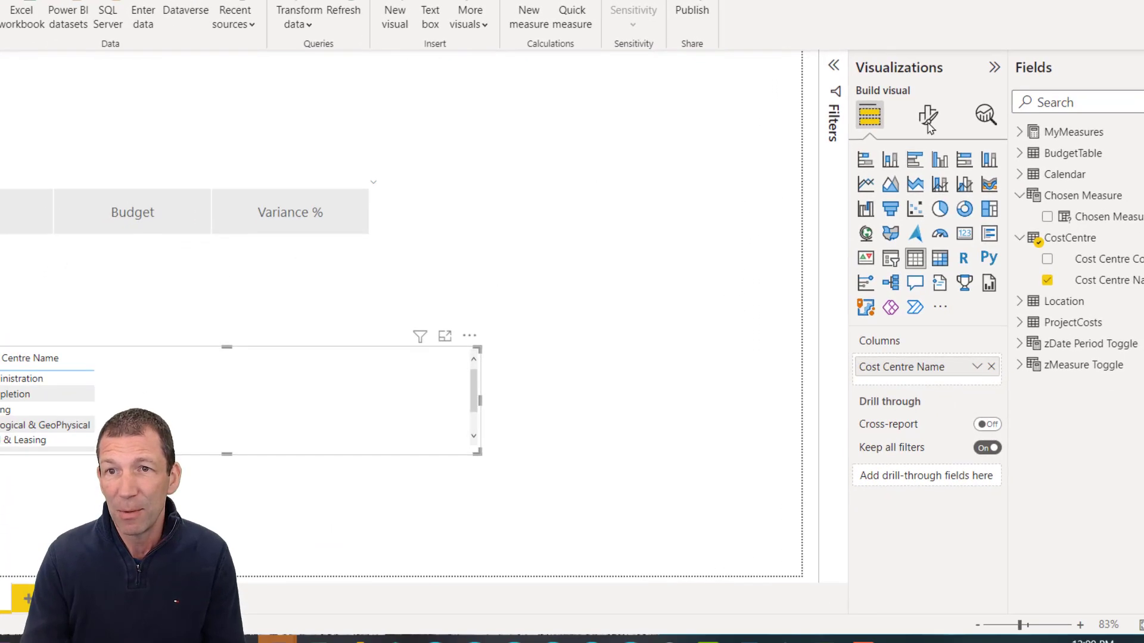
# Step: Set the table's global font size to 14, make it taller, and place it under the slicer
pyautogui.click(927, 120)
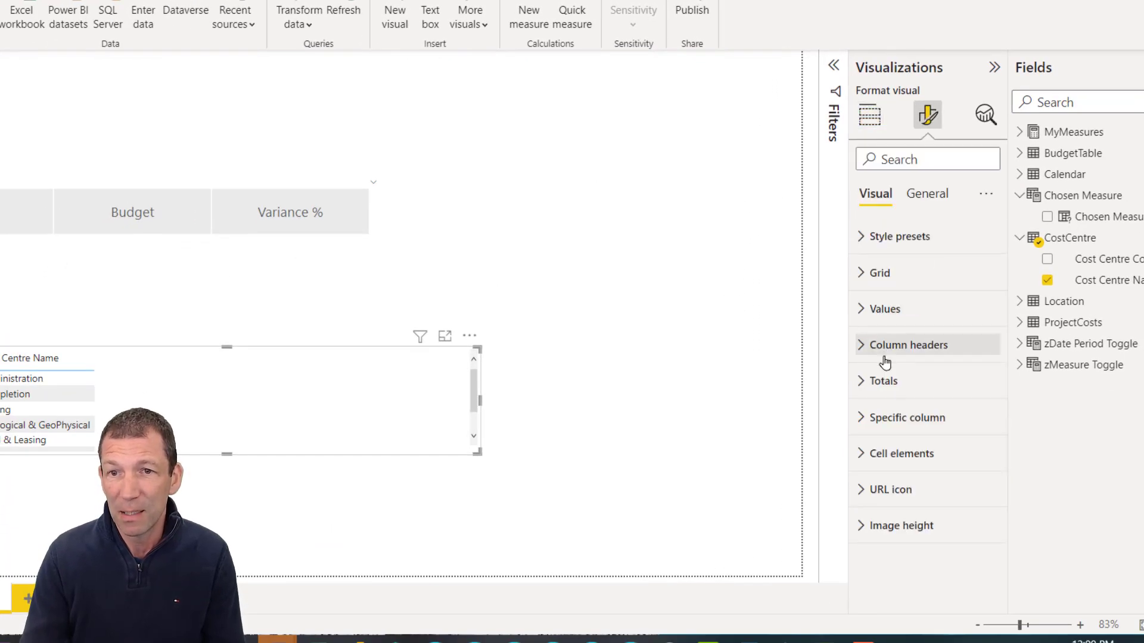
pyautogui.click(878, 274)
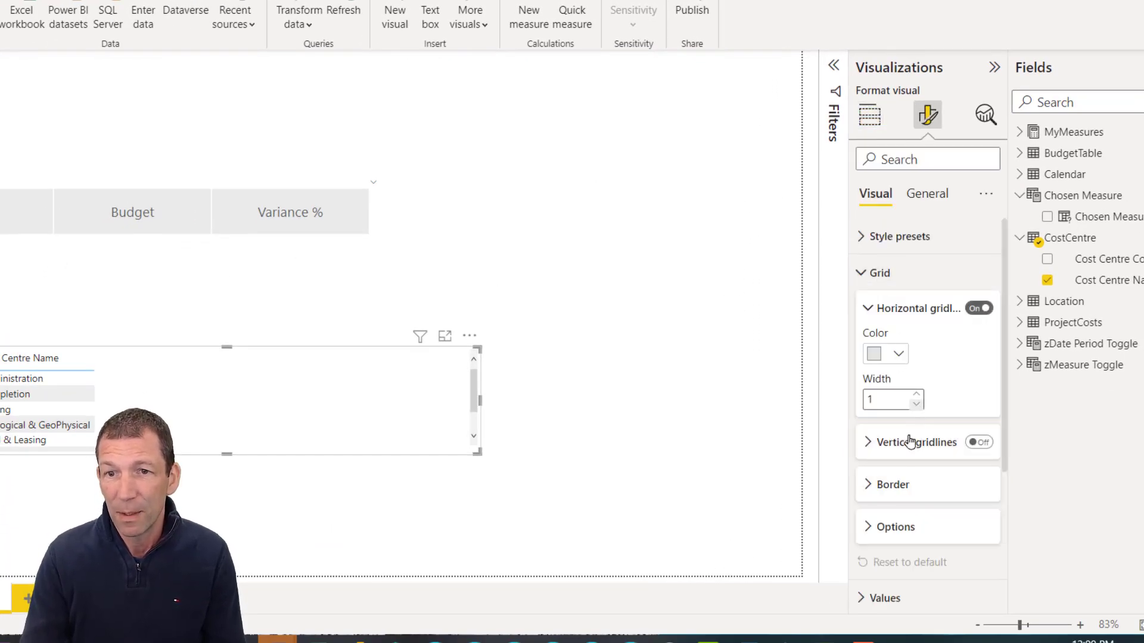
pyautogui.click(899, 526)
pyautogui.scroll(-1, 918, 513)
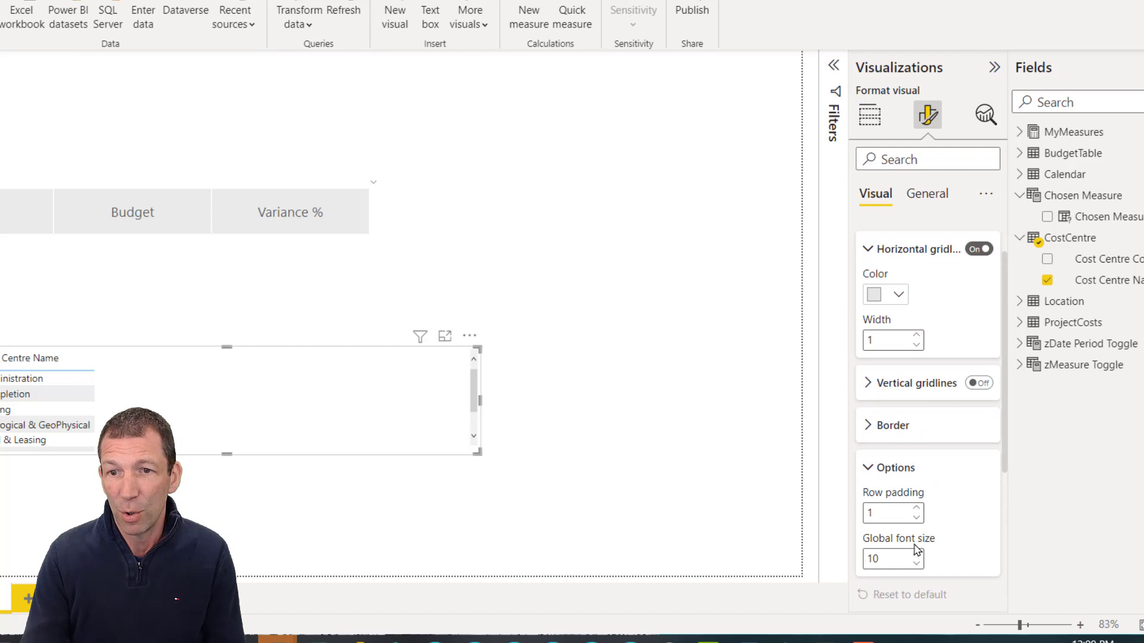
pyautogui.click(917, 554)
pyautogui.click(917, 554)
pyautogui.click(917, 554)
pyautogui.click(917, 554)
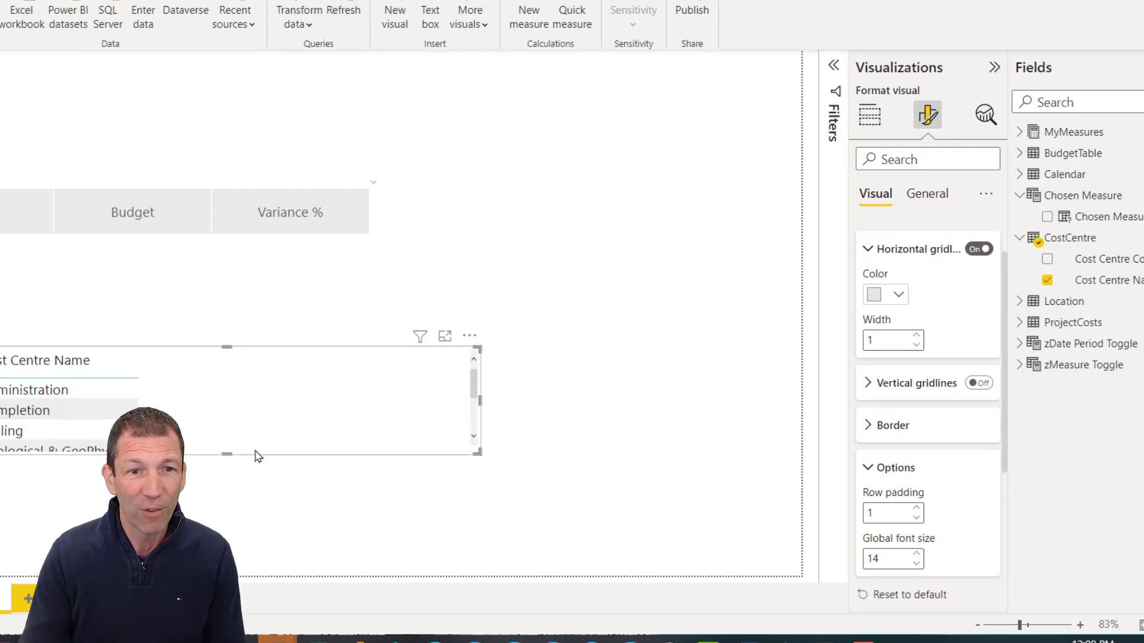
pyautogui.moveTo(224, 454); pyautogui.dragTo(224, 524)
pyautogui.moveTo(286, 429); pyautogui.dragTo(321, 332)
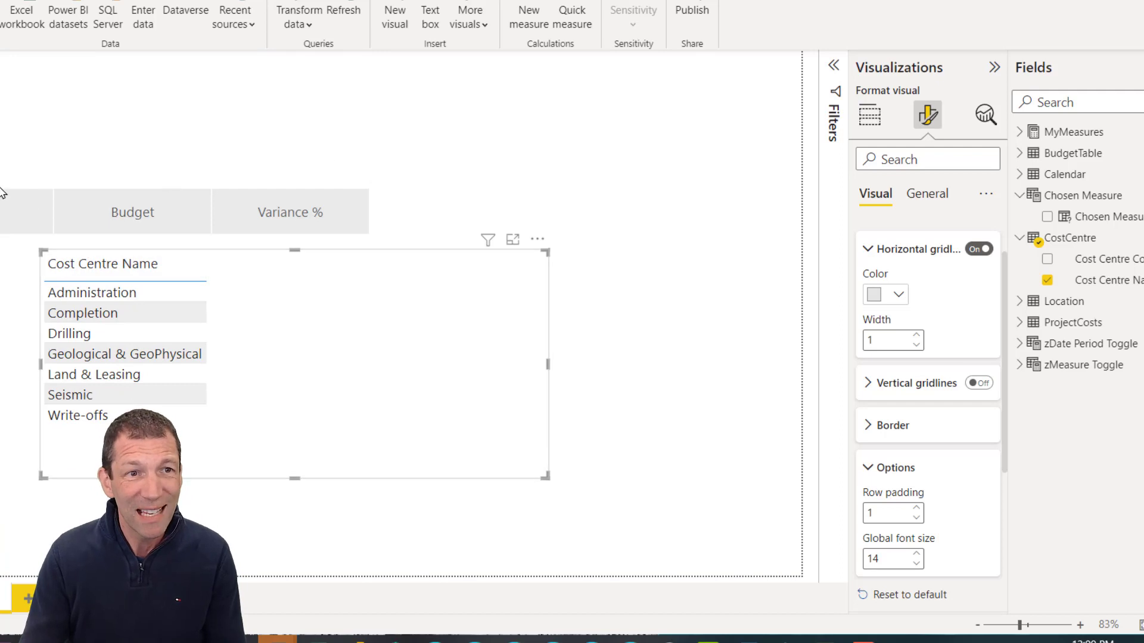
# Step: Add Chosen Measure to the table and test switching between Sales $, Budget and Variance %
pyautogui.click(1047, 218)
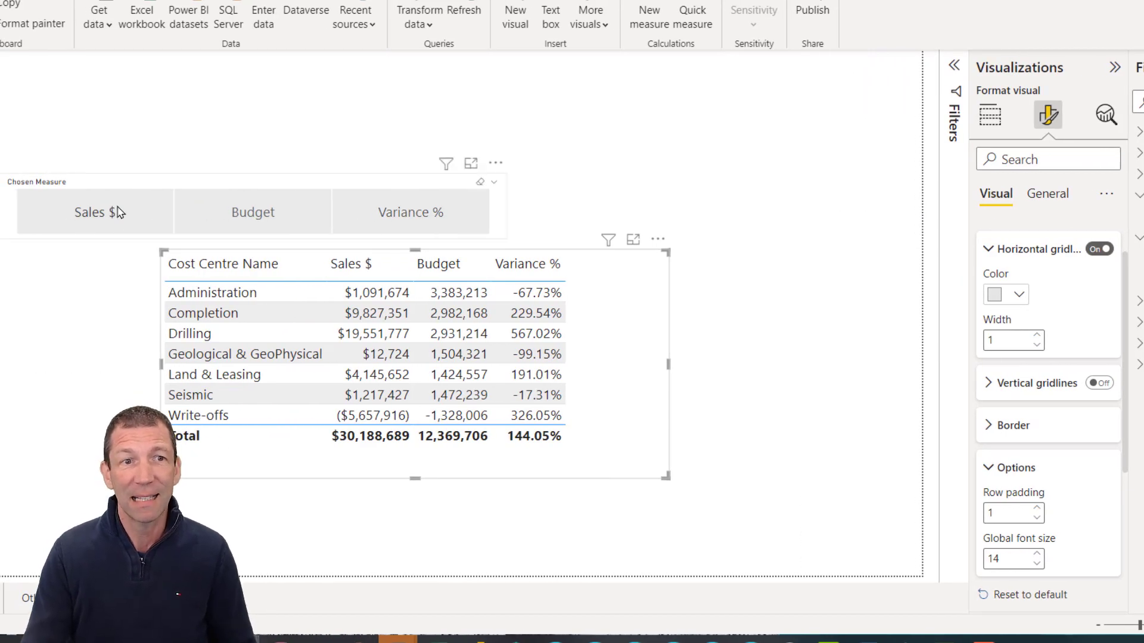
pyautogui.click(117, 212)
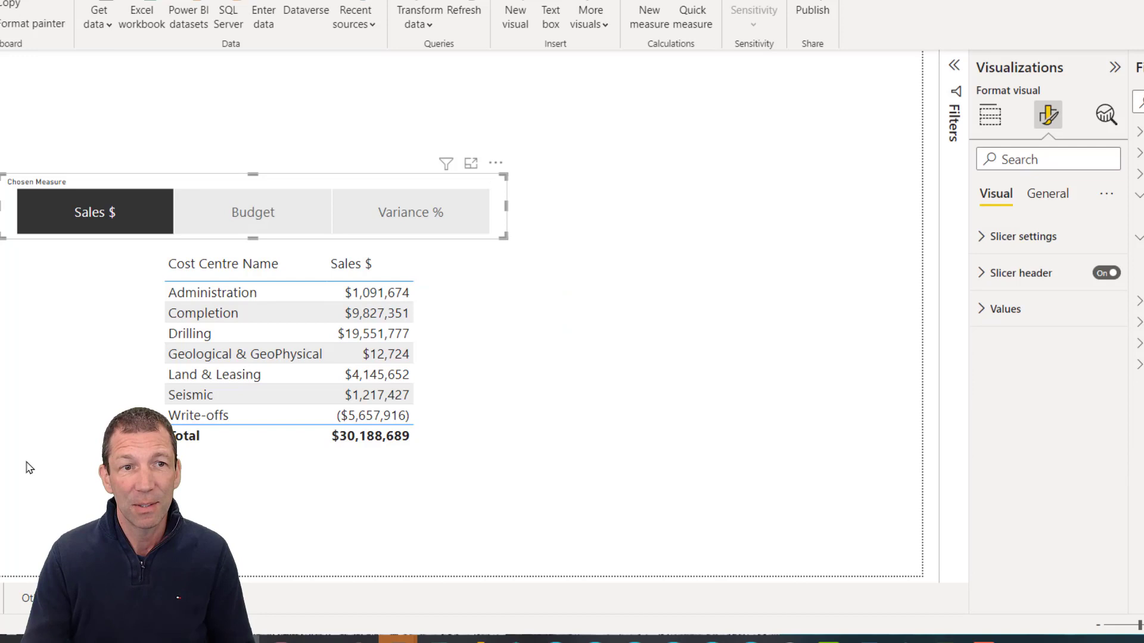
pyautogui.click(261, 214)
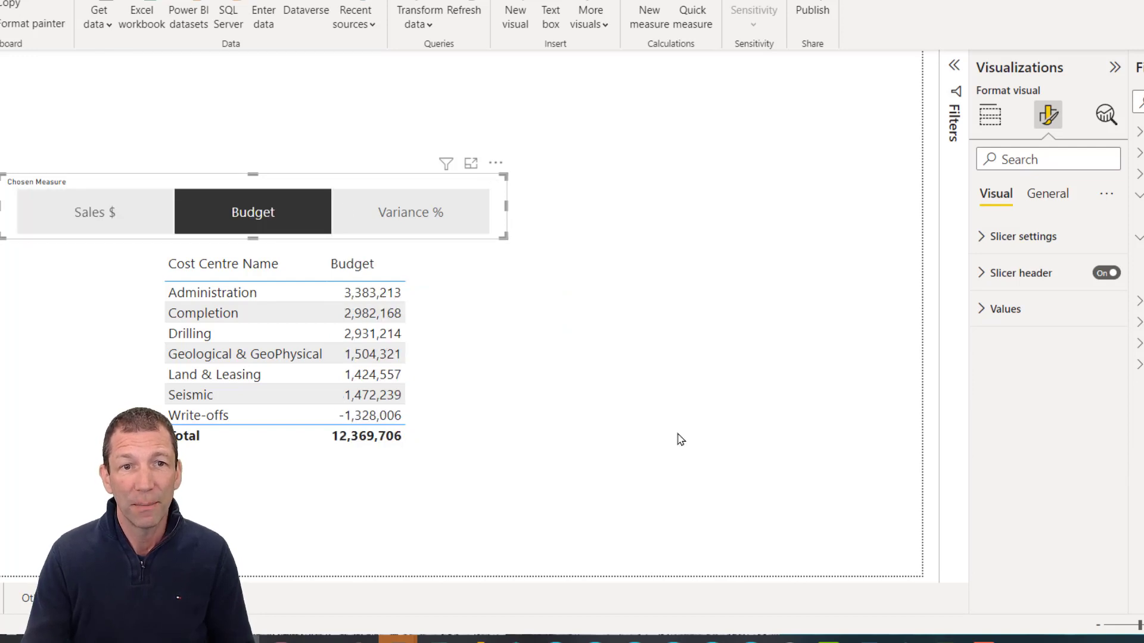
pyautogui.click(438, 232)
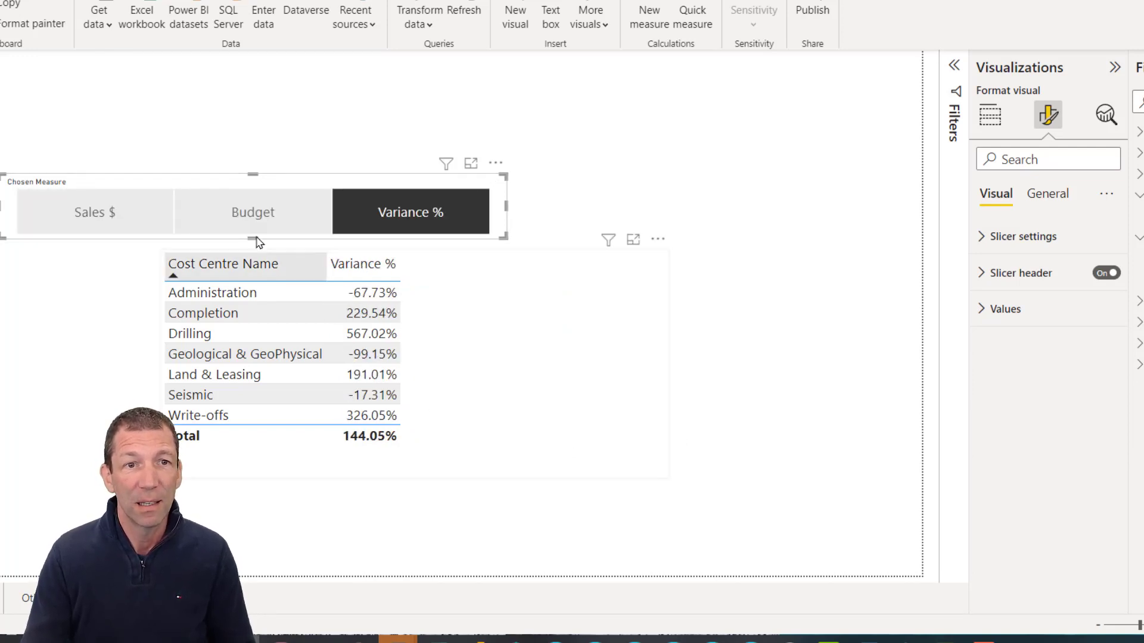
pyautogui.click(257, 221)
pyautogui.click(107, 213)
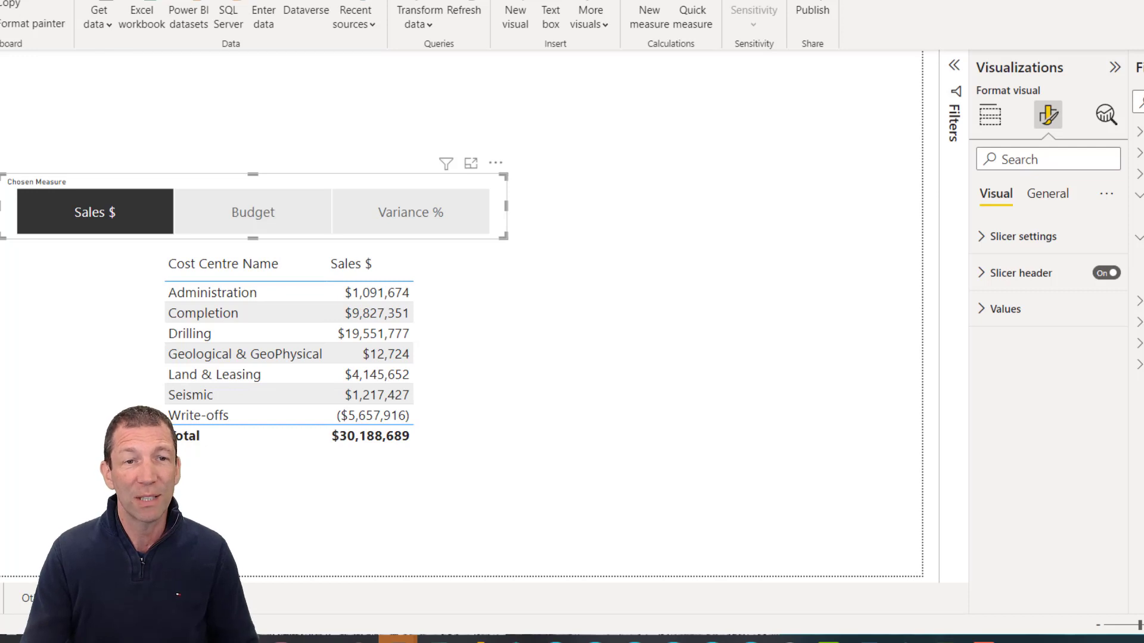
# Step: Move the measure slicer higher and leave the table showing Variance %
pyautogui.moveTo(327, 186); pyautogui.dragTo(332, 131)
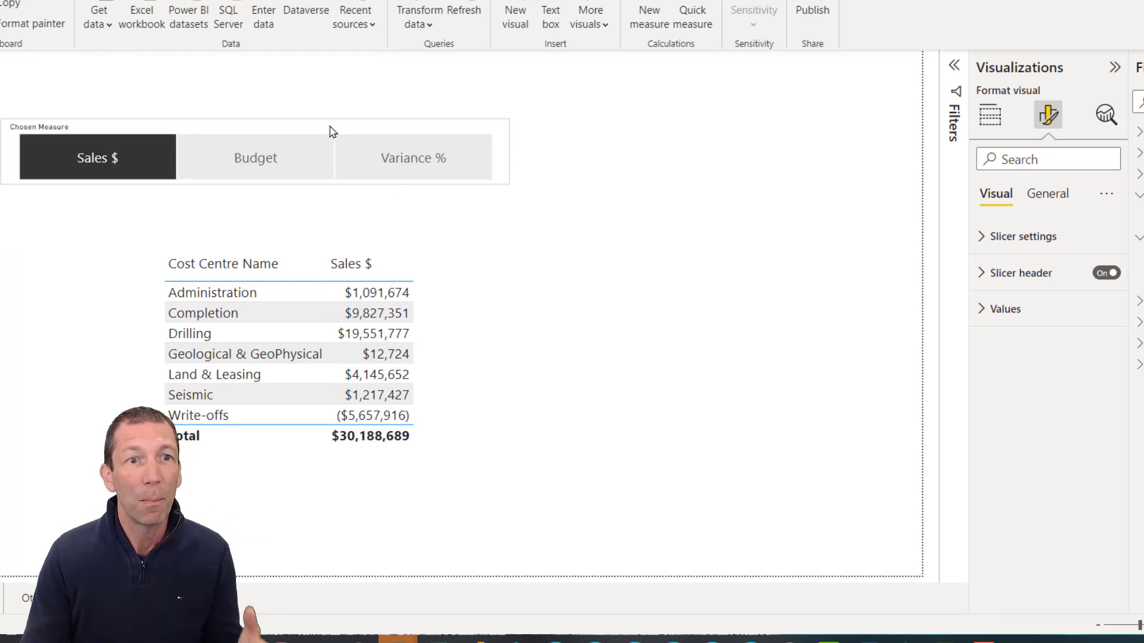
pyautogui.click(149, 173)
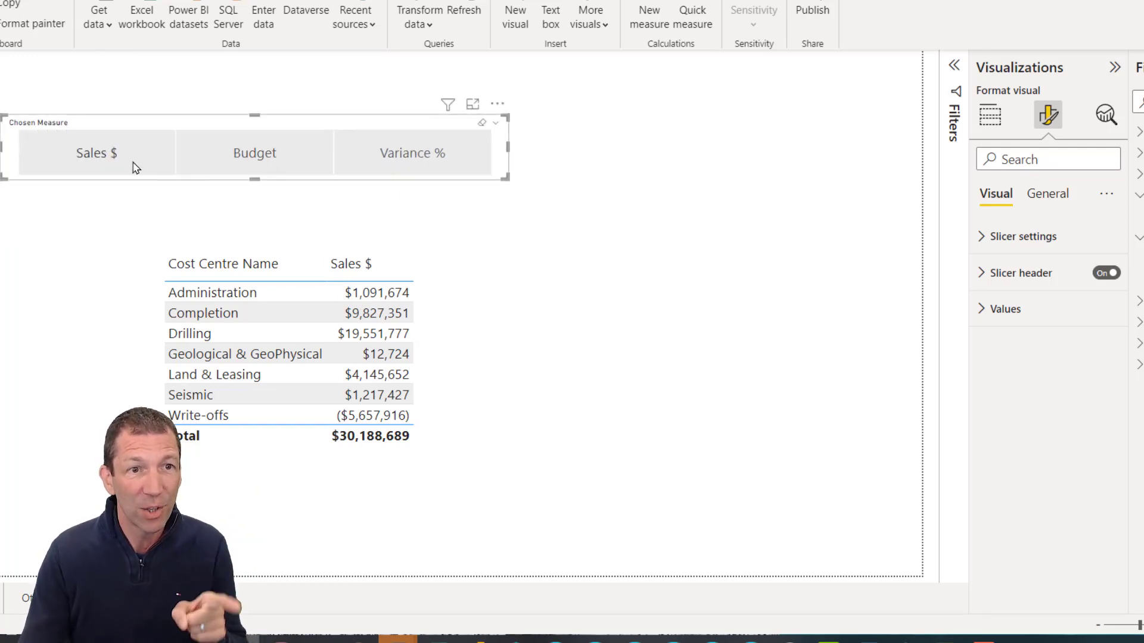
pyautogui.click(135, 167)
pyautogui.click(288, 156)
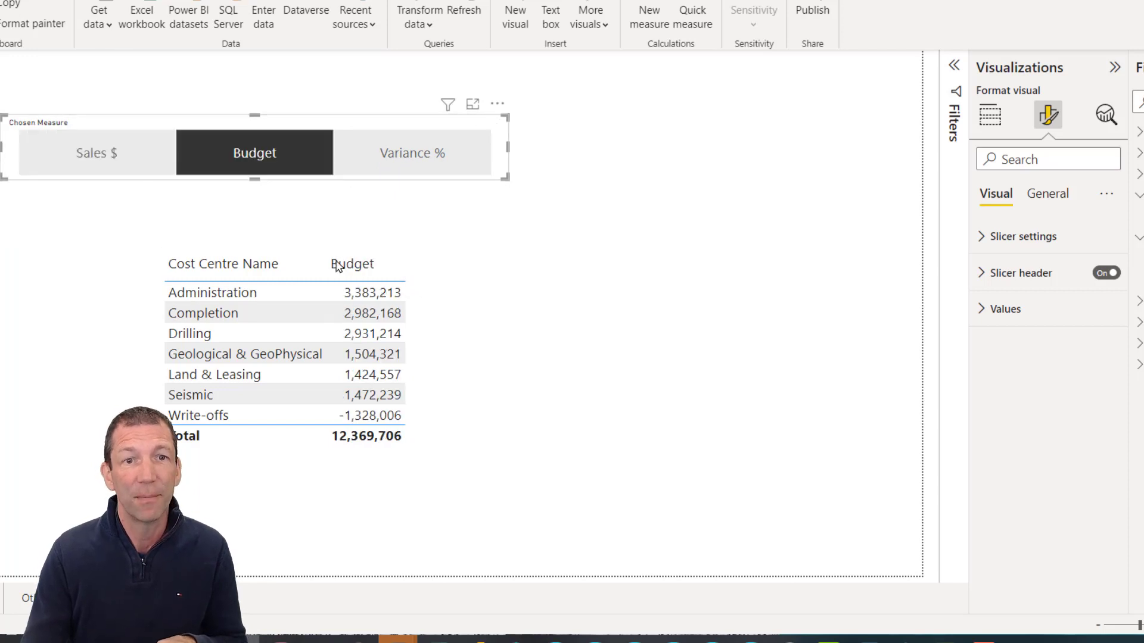
pyautogui.click(375, 160)
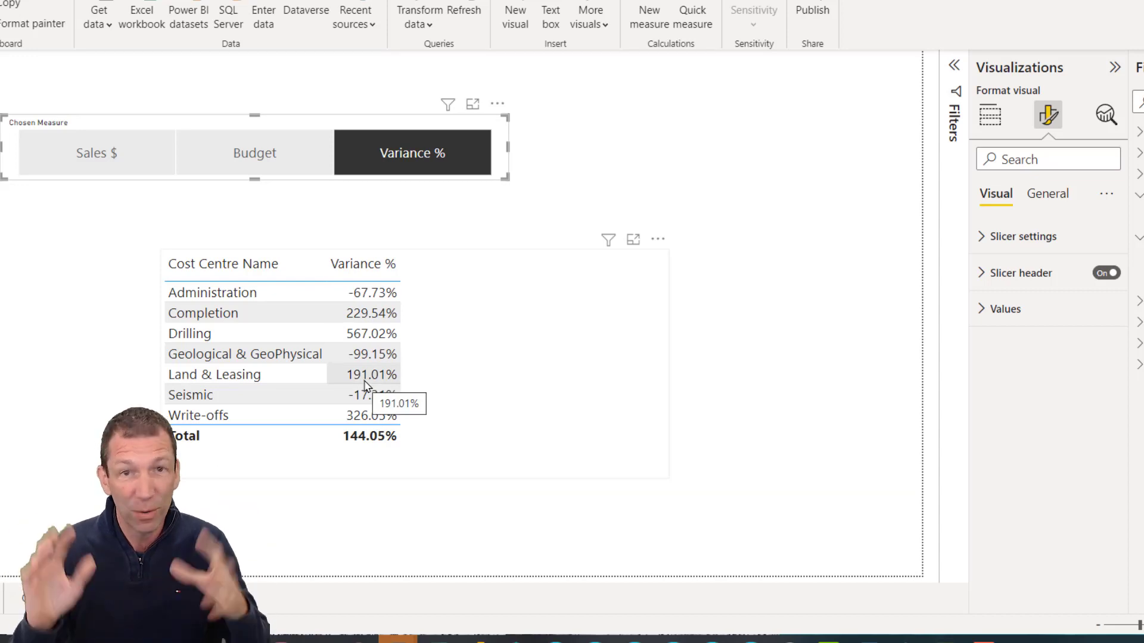
pyautogui.click(523, 351)
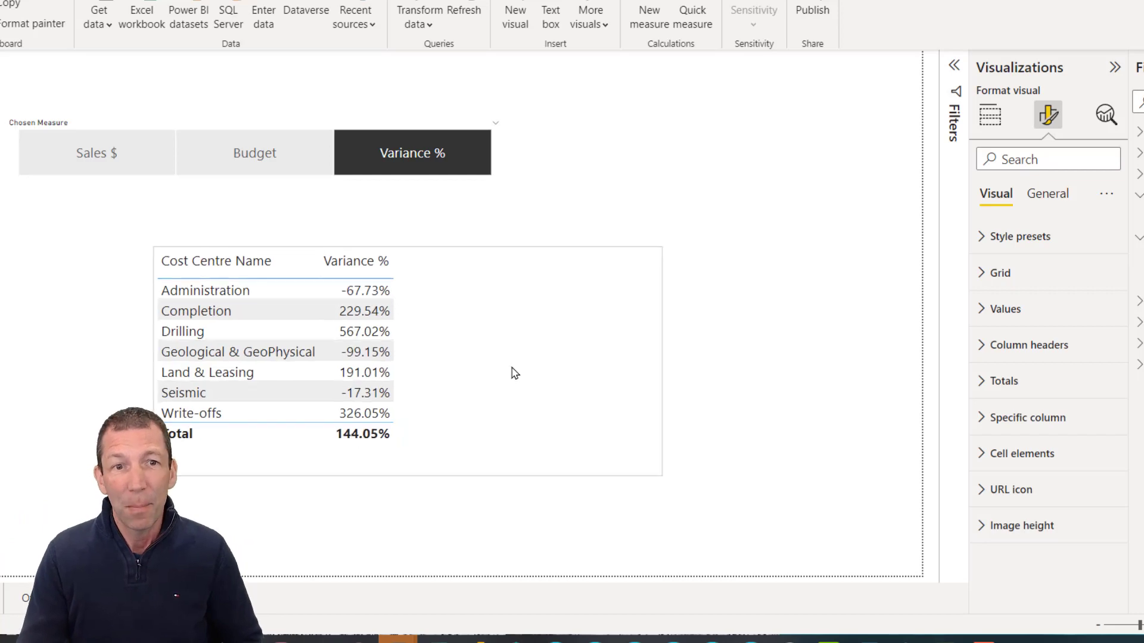
pyautogui.click(684, 174)
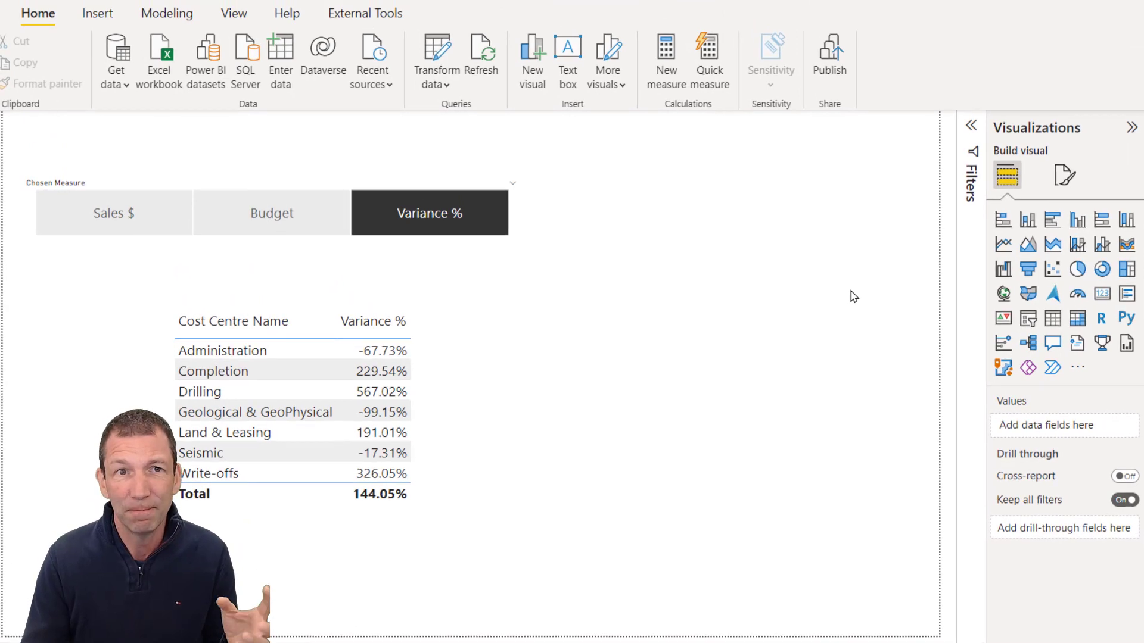
# Step: Start a new Fields parameter named Period Choice
pyautogui.click(166, 13)
pyautogui.click(305, 83)
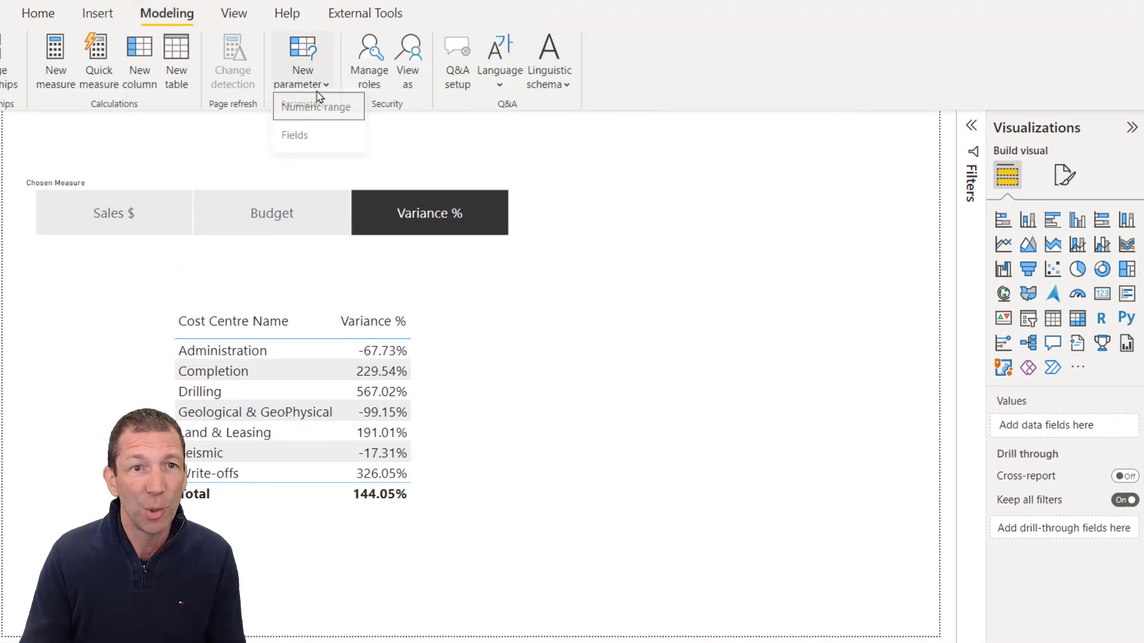
pyautogui.click(315, 148)
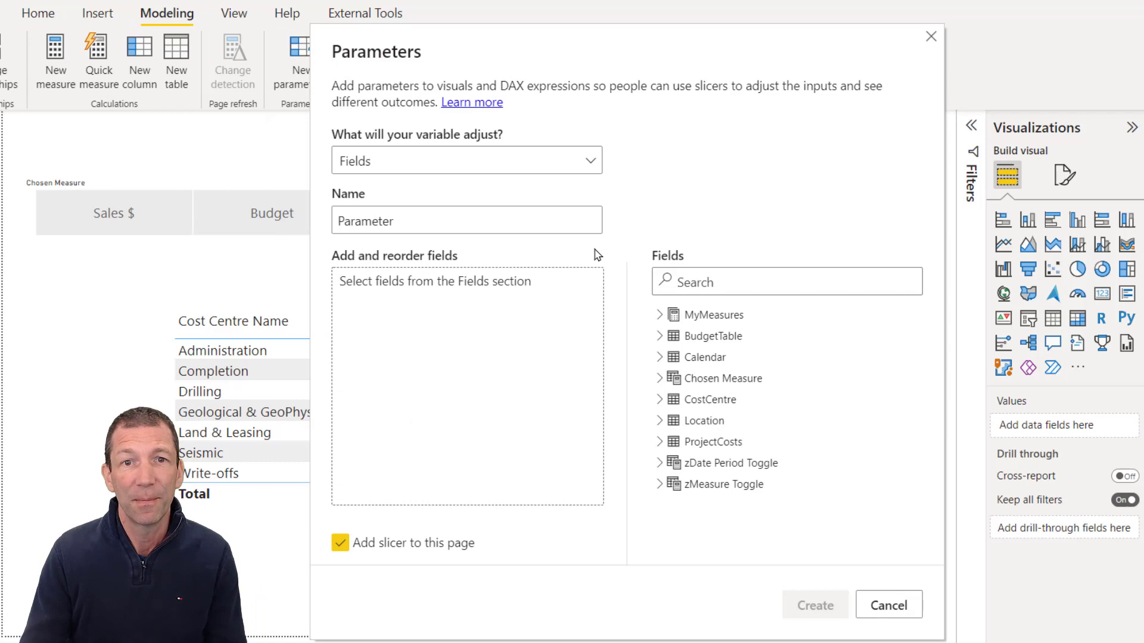
pyautogui.doubleClick(436, 220)
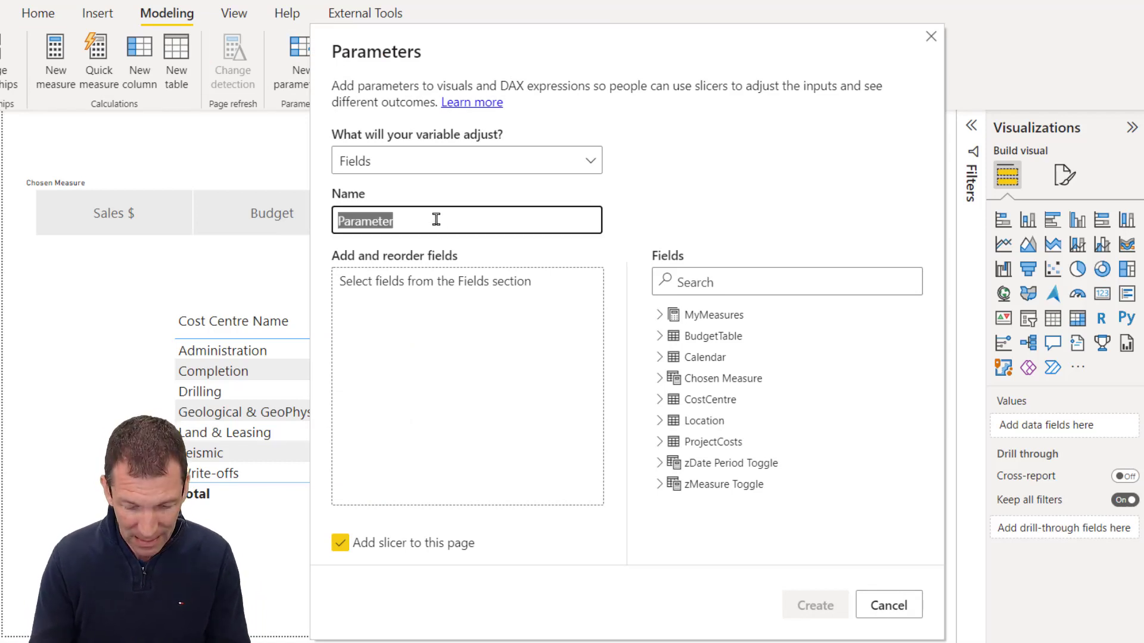
pyautogui.write('Period Choice')
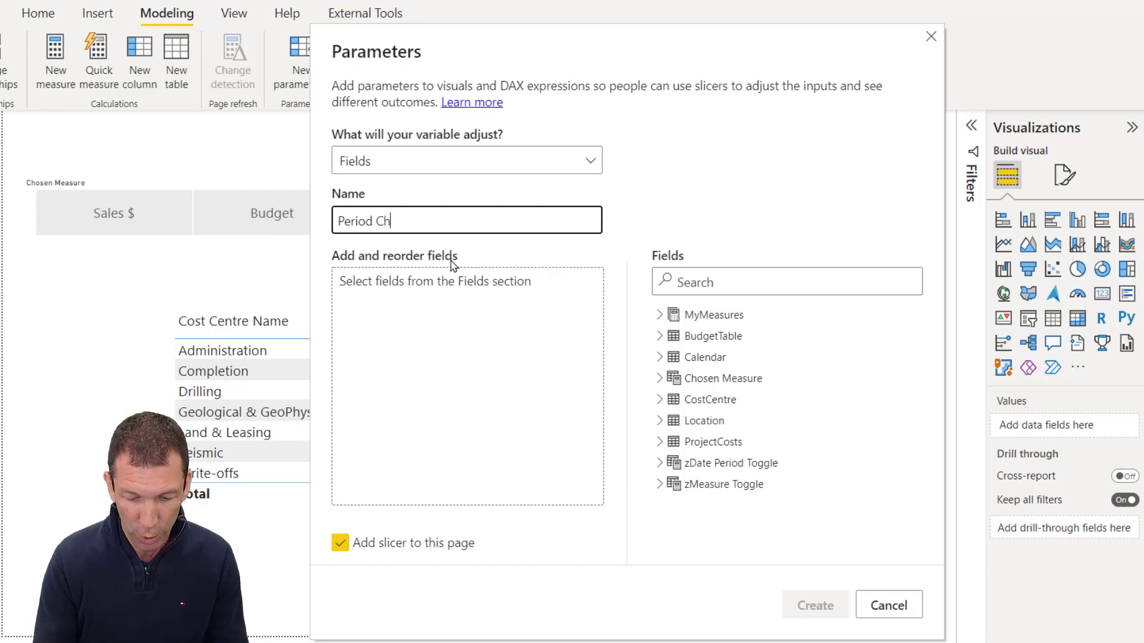
# Step: Add Calendar's Year, Quarter and Month to the parameter and create it
pyautogui.click(659, 357)
pyautogui.scroll(-5, 694, 499)
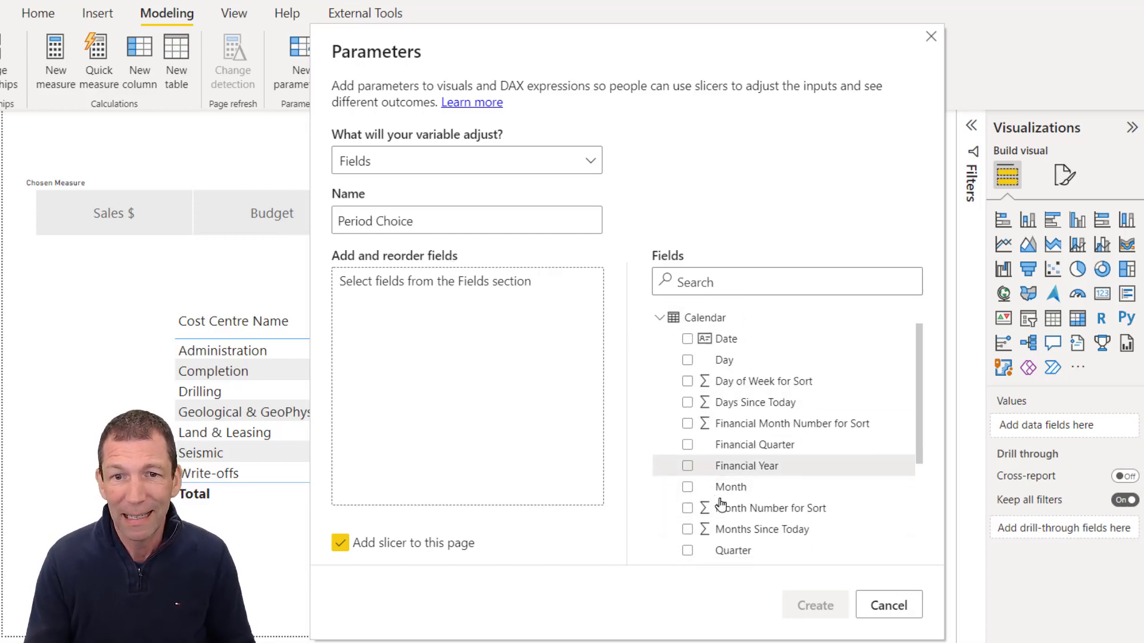
pyautogui.click(688, 494)
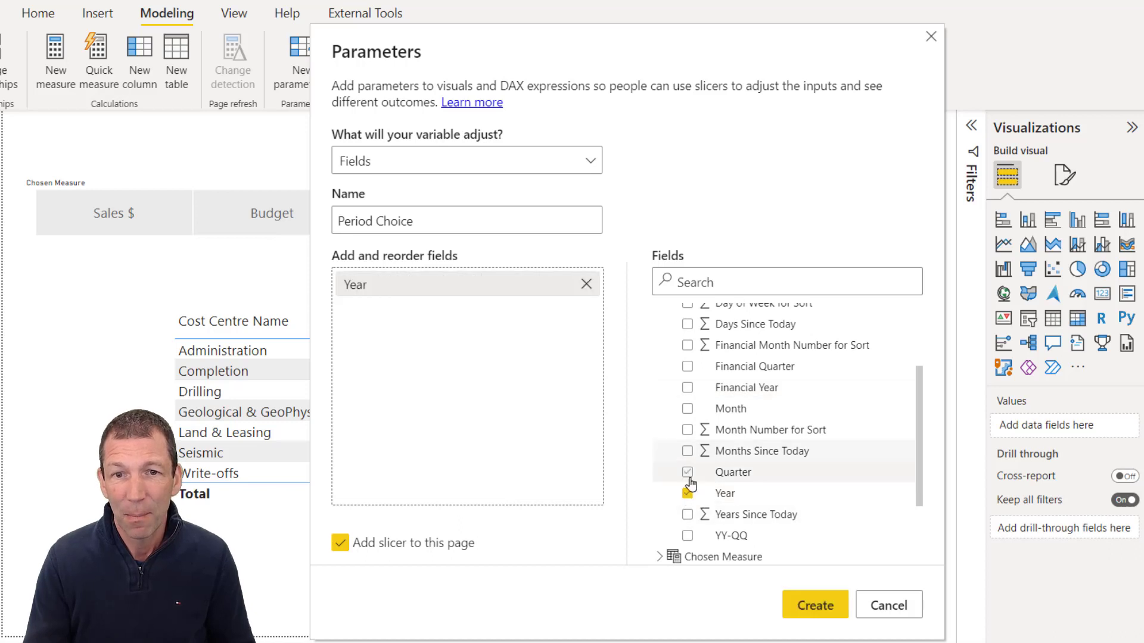
pyautogui.click(688, 472)
pyautogui.click(687, 409)
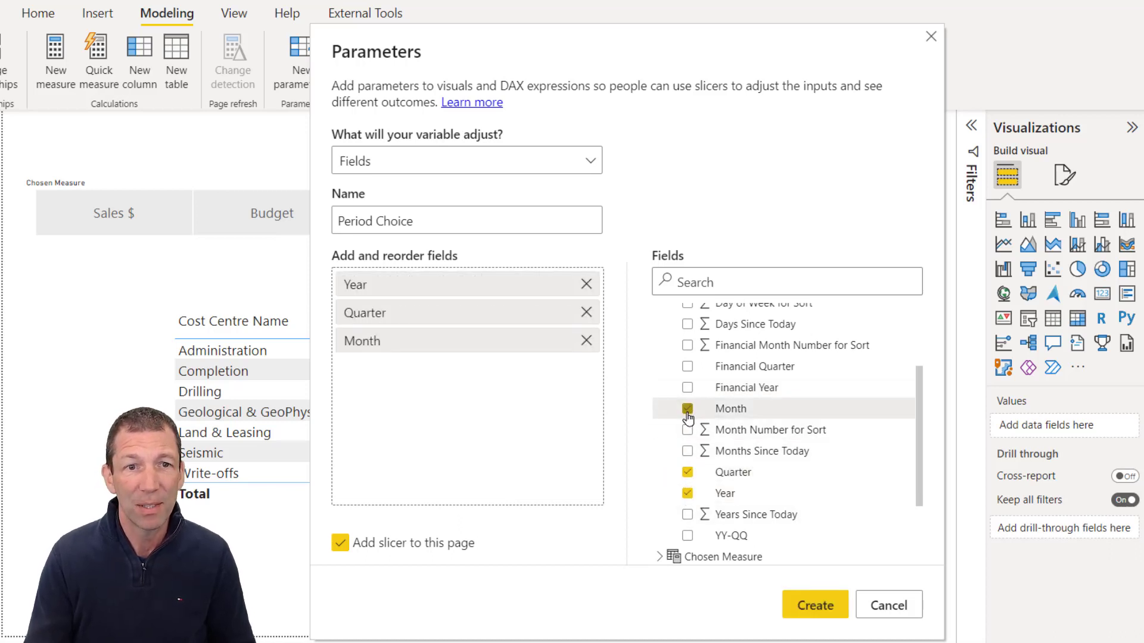
pyautogui.click(810, 604)
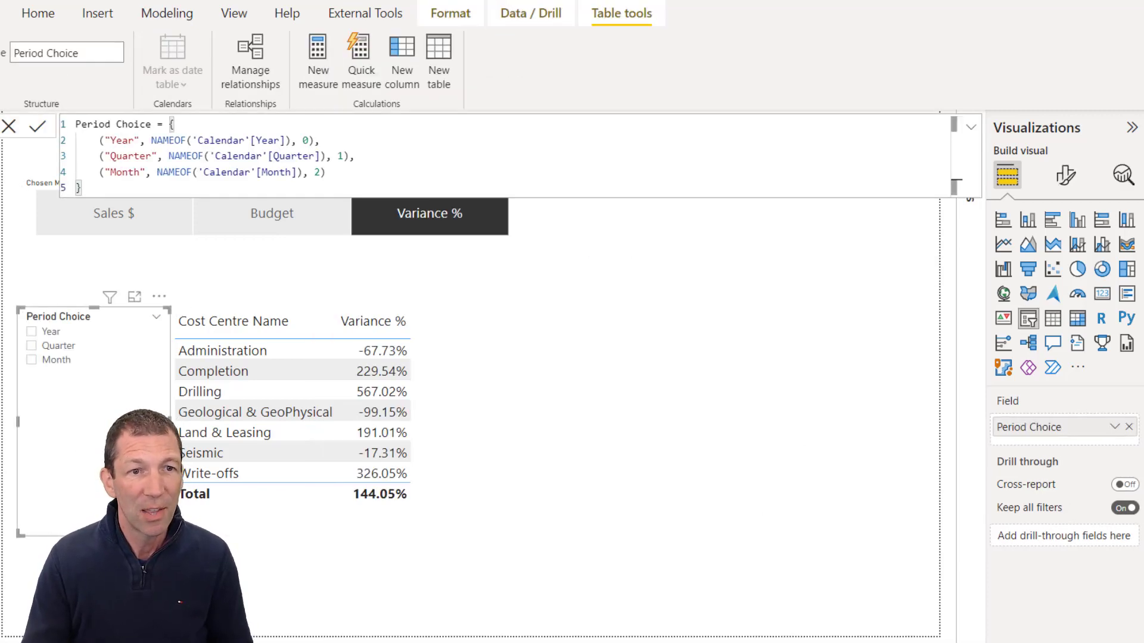
# Step: Move the Period Choice slicer to the upper right and turn on Single select
pyautogui.moveTo(84, 448); pyautogui.dragTo(781, 340)
pyautogui.click(542, 301)
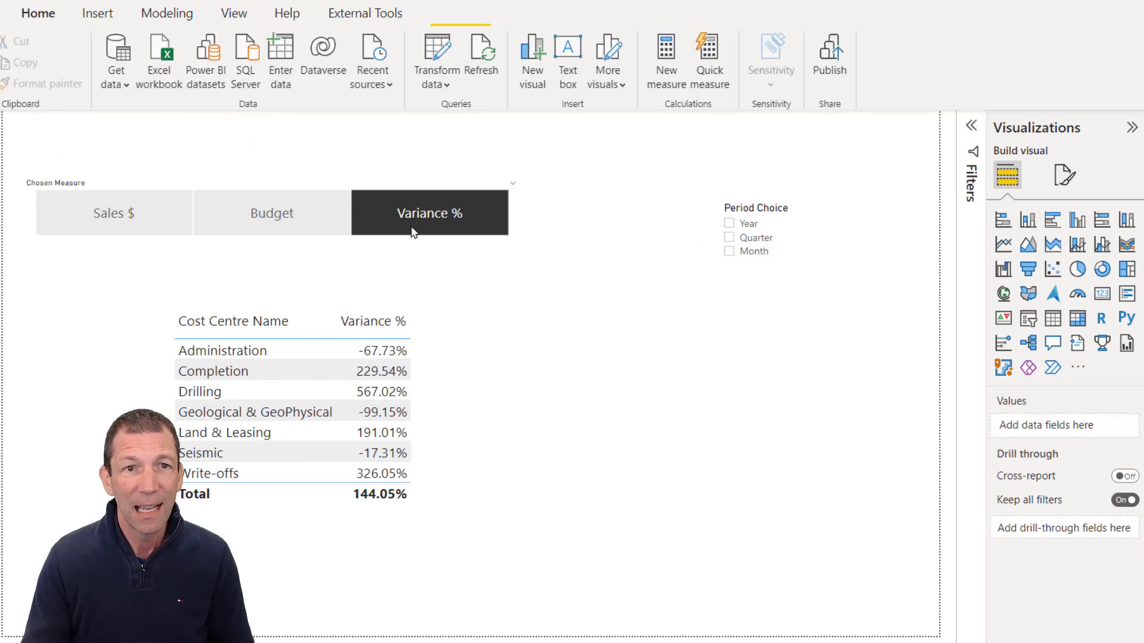
pyautogui.click(814, 316)
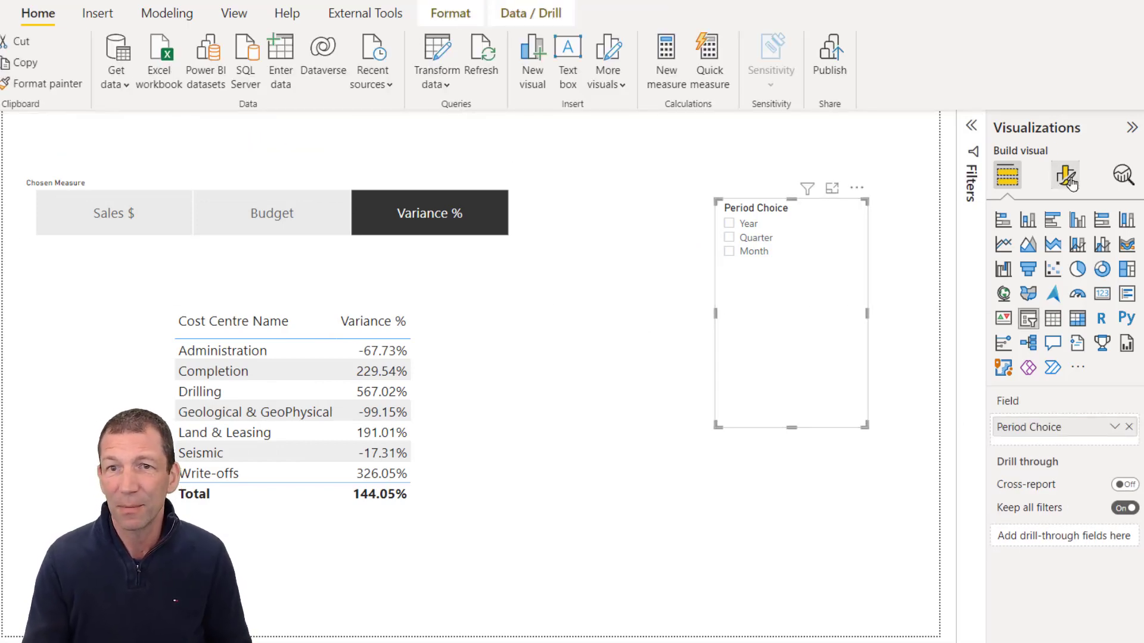
pyautogui.click(1065, 175)
pyautogui.click(1040, 298)
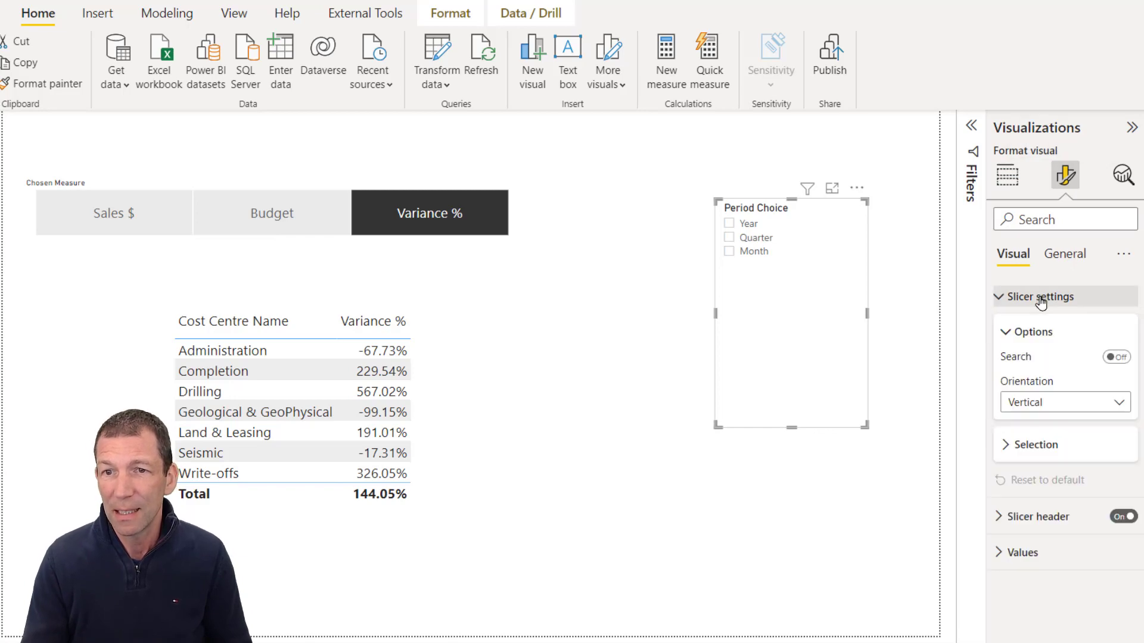
pyautogui.click(1032, 446)
pyautogui.click(1114, 472)
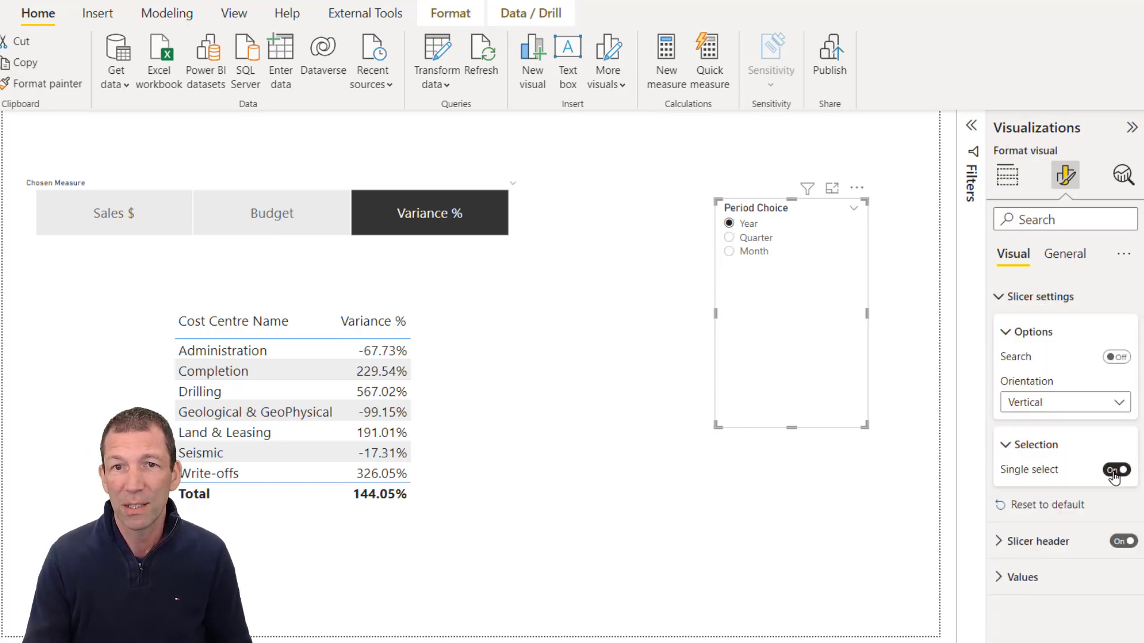
# Step: Raise the slicer's values font size to 14 and nudge it higher
pyautogui.click(1027, 578)
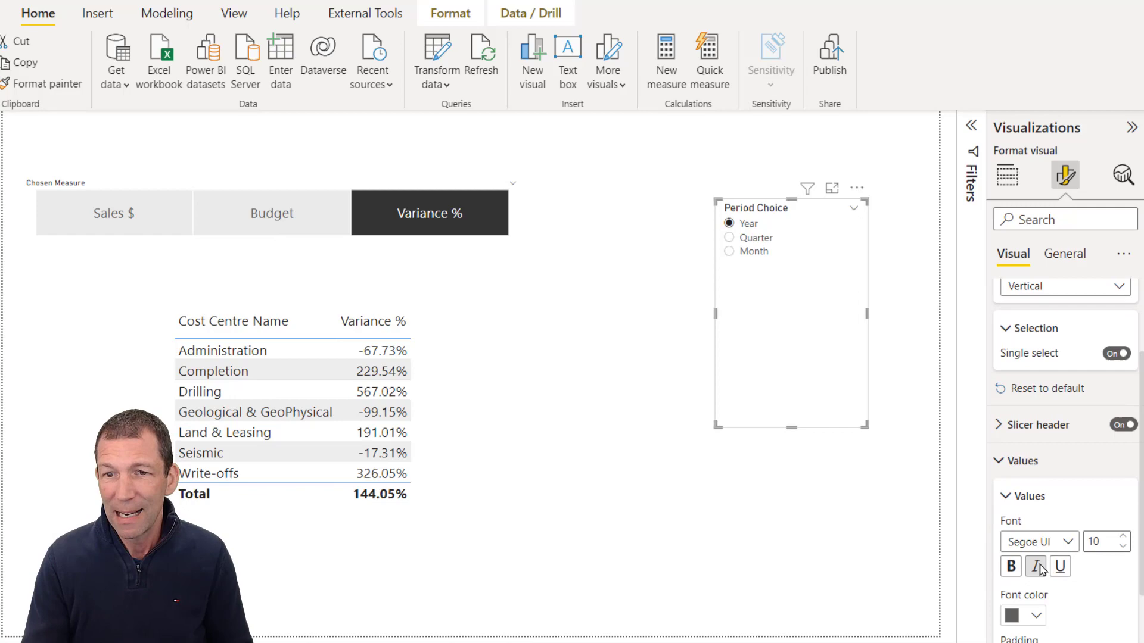
pyautogui.click(1123, 535)
pyautogui.click(1122, 535)
pyautogui.click(1122, 535)
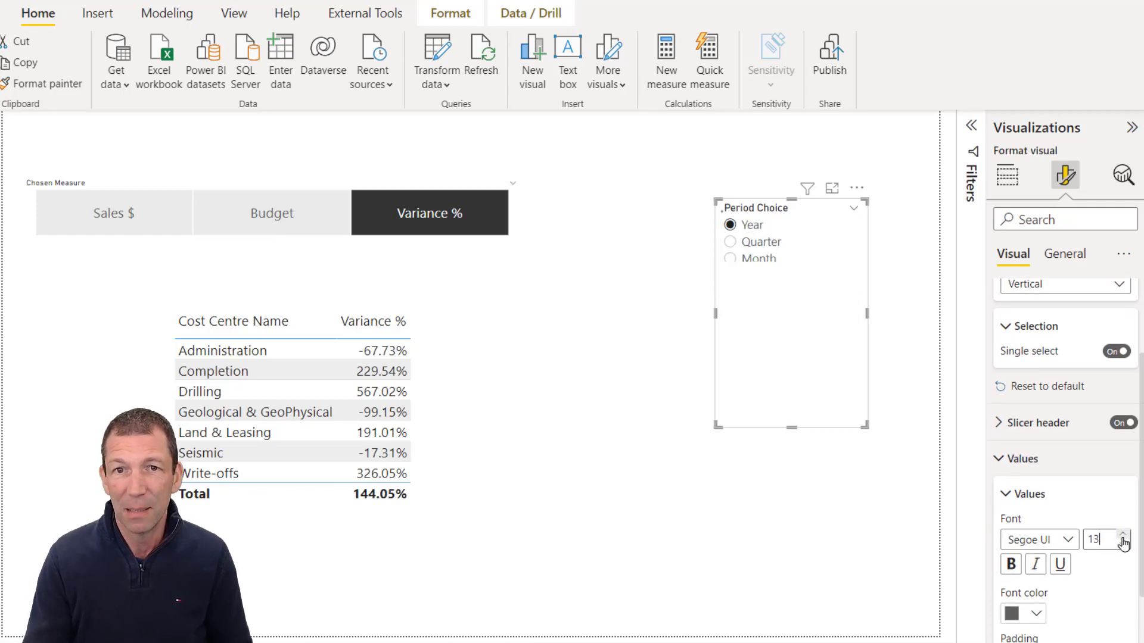
pyautogui.moveTo(797, 357); pyautogui.dragTo(790, 322)
pyautogui.click(416, 414)
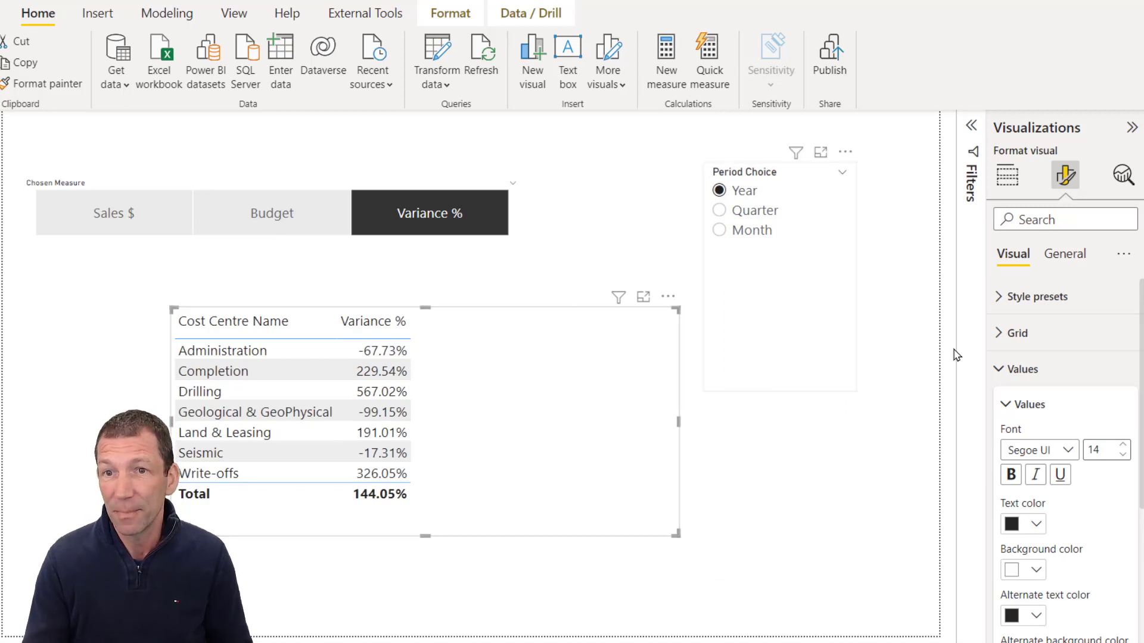
# Step: Convert the table to a matrix with Chosen Measure in Values and Period Choice in Columns
pyautogui.click(1006, 176)
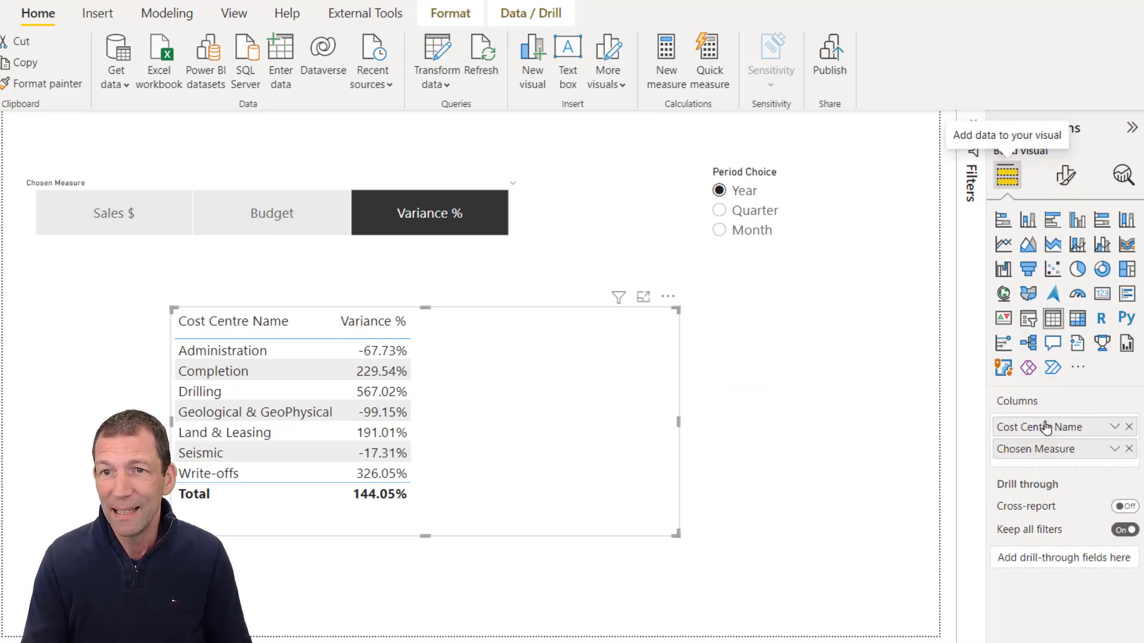
pyautogui.click(1077, 318)
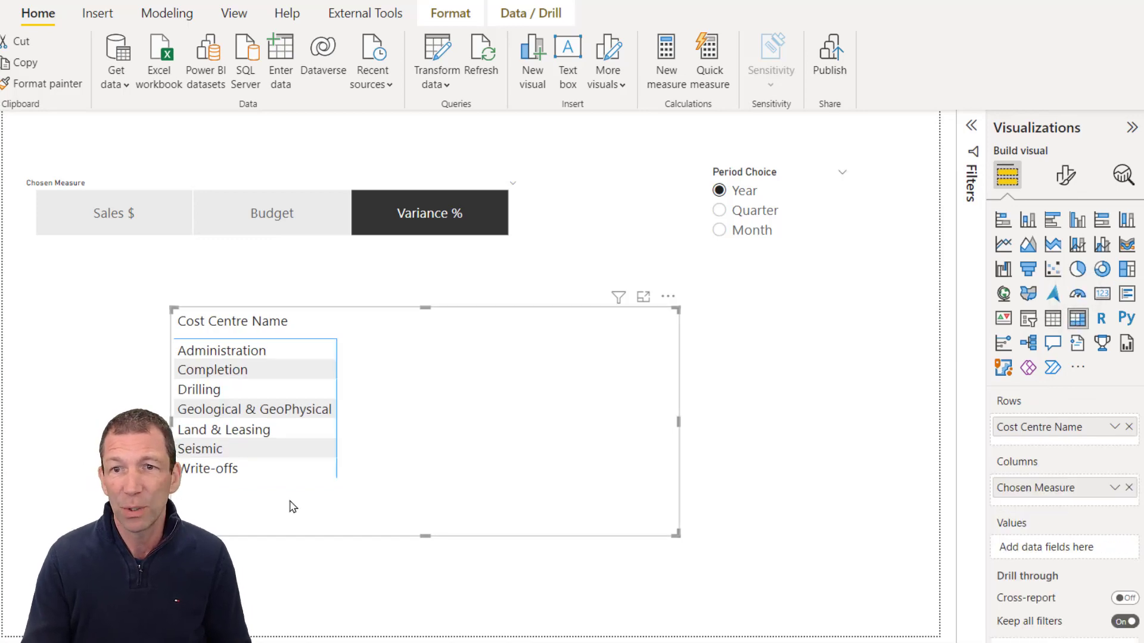
pyautogui.moveTo(1083, 490); pyautogui.dragTo(1067, 558)
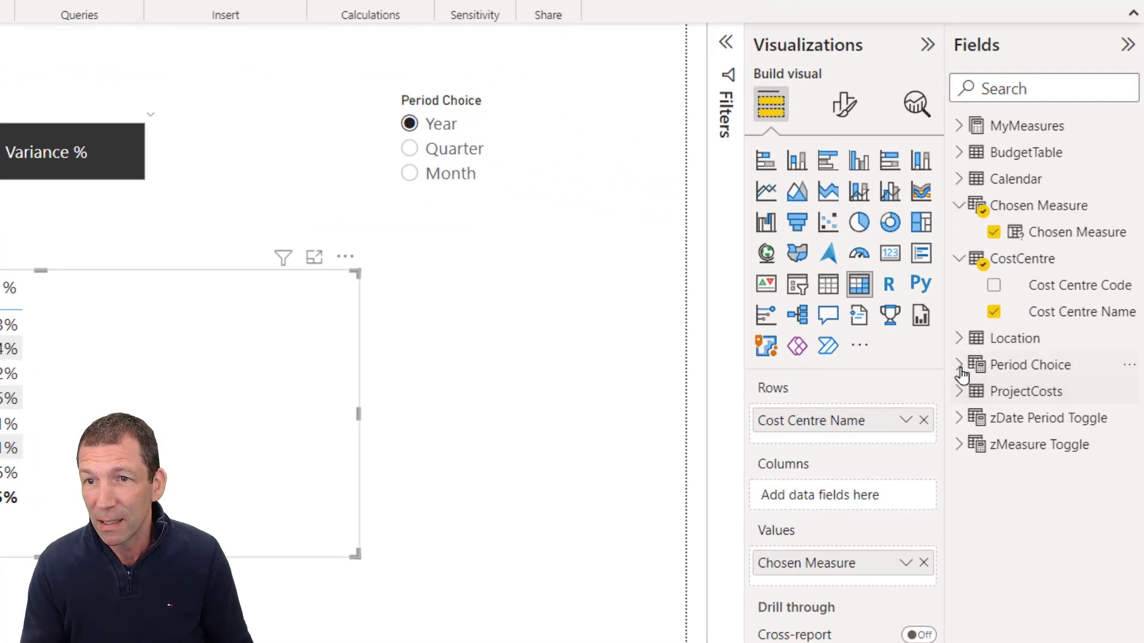
pyautogui.click(959, 365)
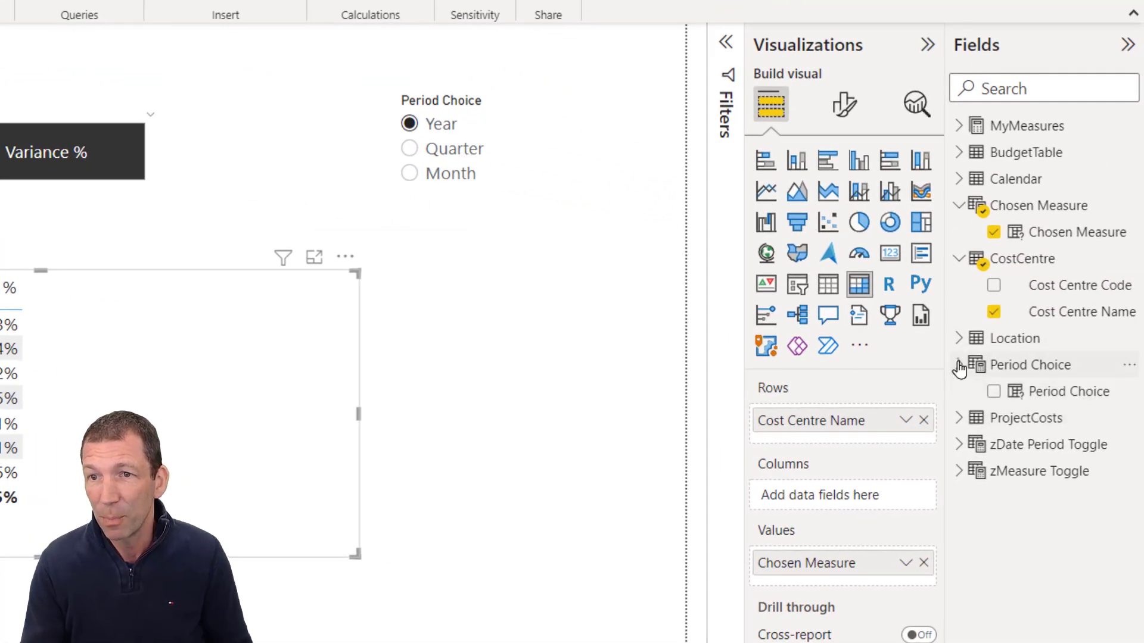
pyautogui.moveTo(1054, 402); pyautogui.dragTo(885, 494)
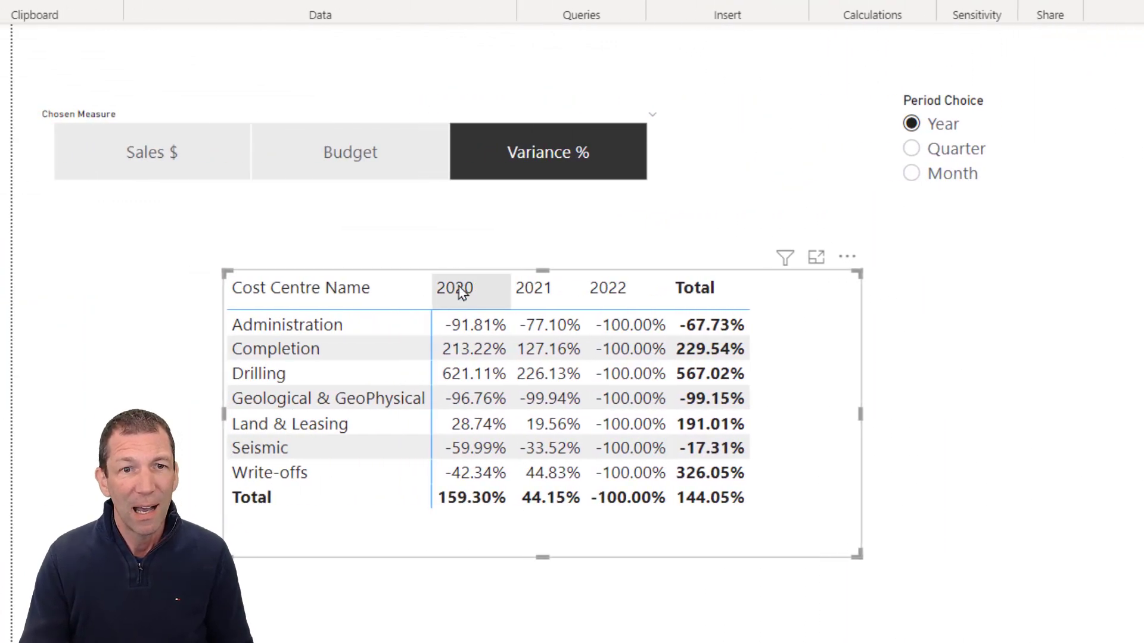
# Step: Make the Year slicer a List at the page's right edge and filter it to 2020
pyautogui.click(1050, 334)
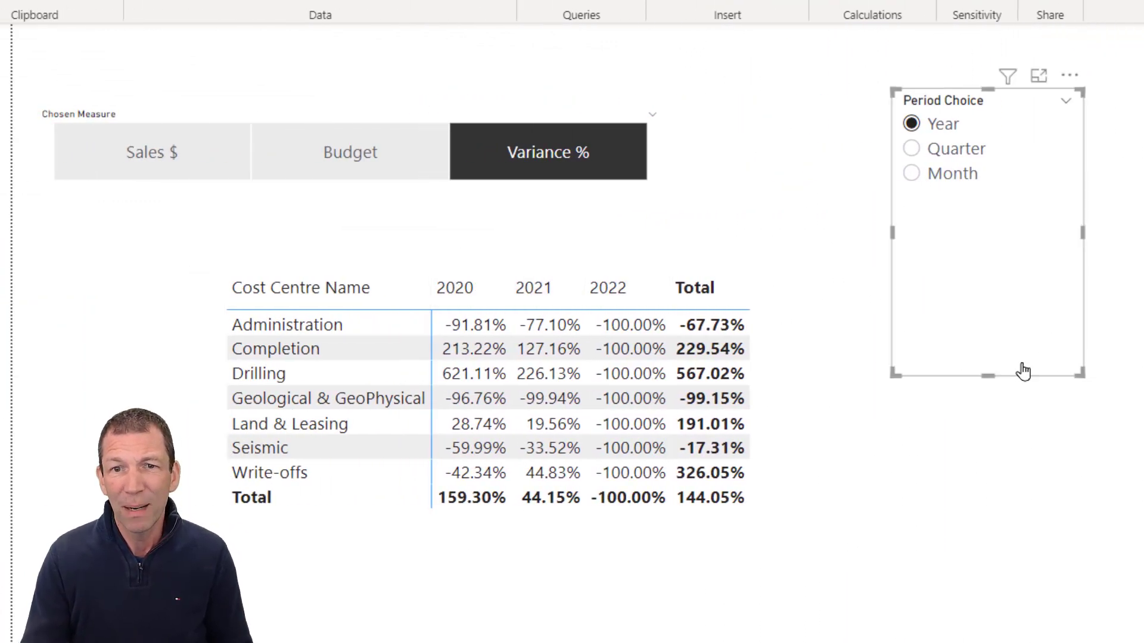
pyautogui.click(1123, 383)
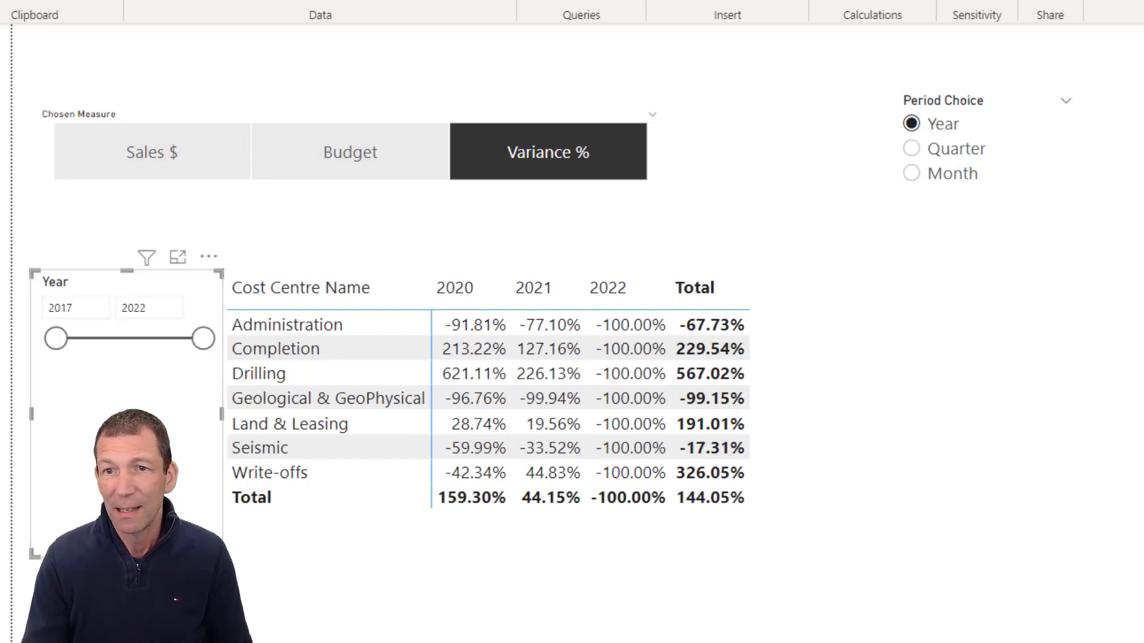
pyautogui.click(204, 288)
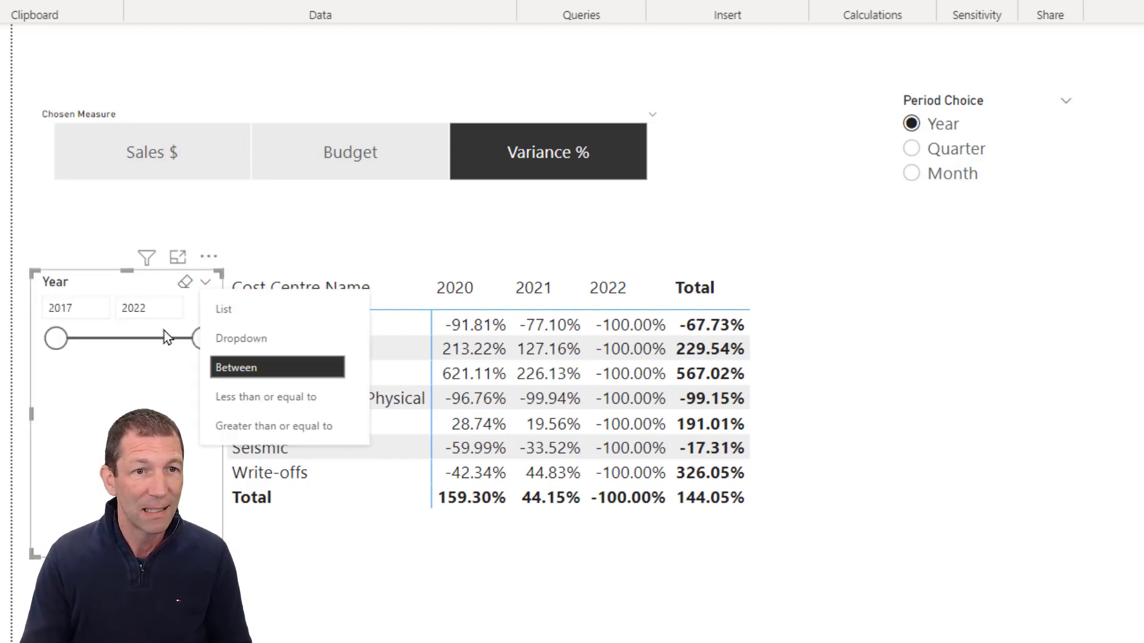
pyautogui.click(232, 309)
pyautogui.moveTo(179, 519); pyautogui.dragTo(1106, 490)
pyautogui.click(1006, 323)
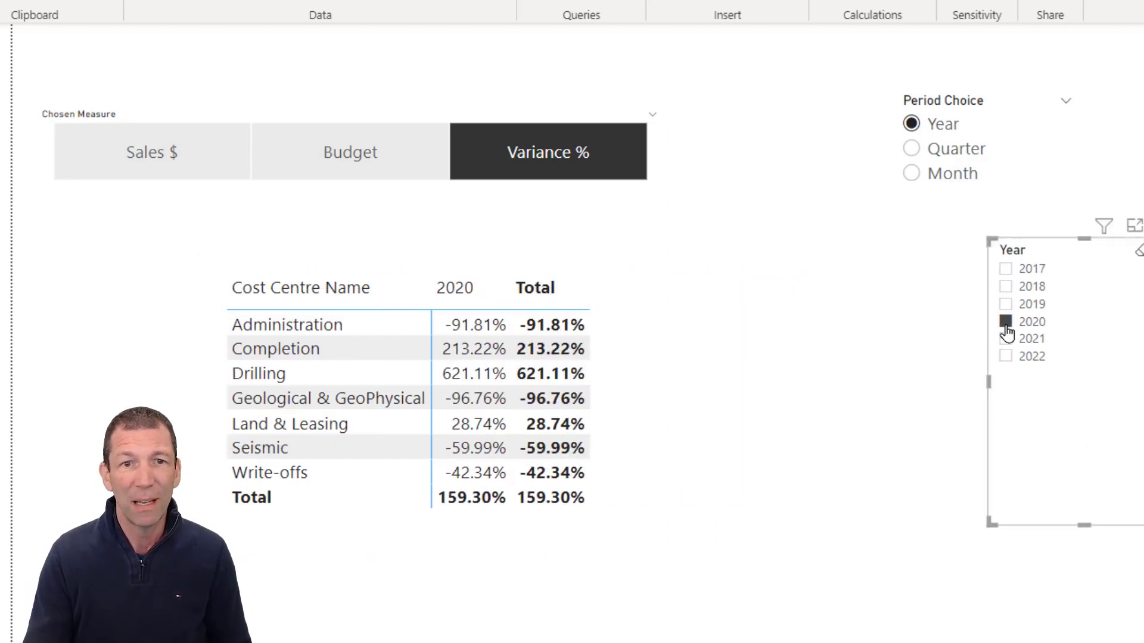
# Step: Switch the Period Choice slicer to Quarter, keeping Variance % as the measure
pyautogui.click(911, 149)
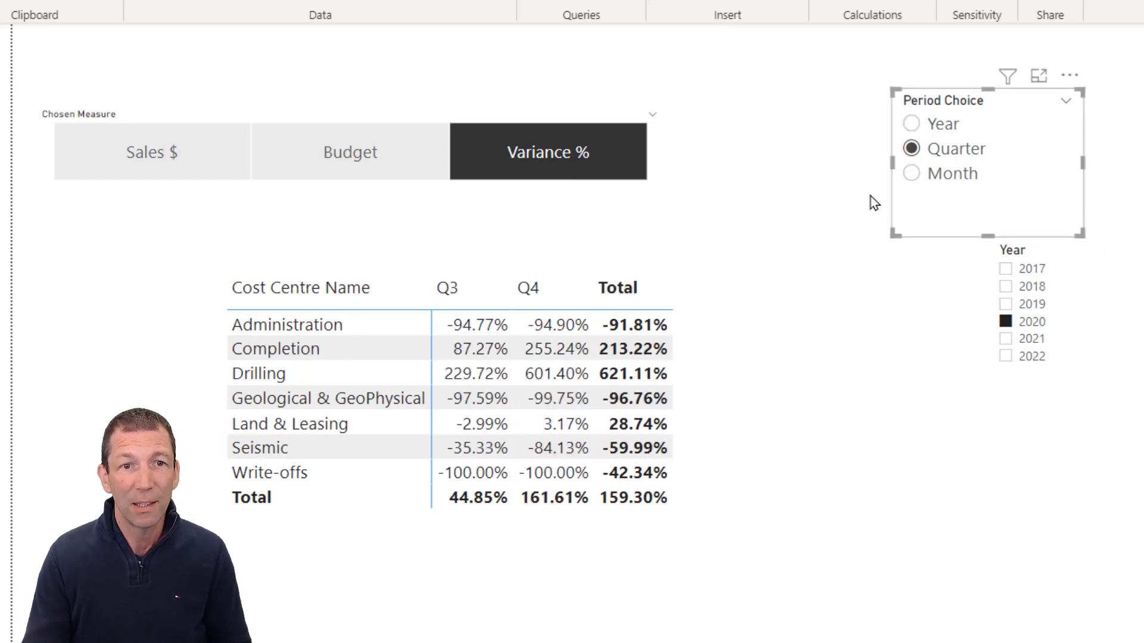
pyautogui.click(1007, 305)
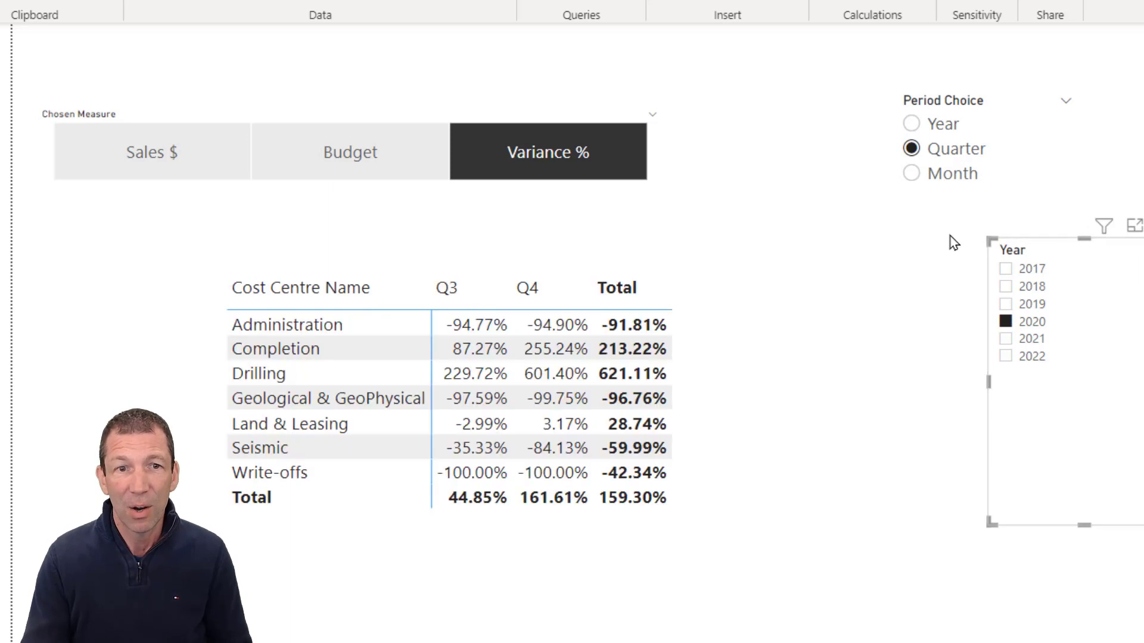
pyautogui.click(537, 170)
pyautogui.click(534, 170)
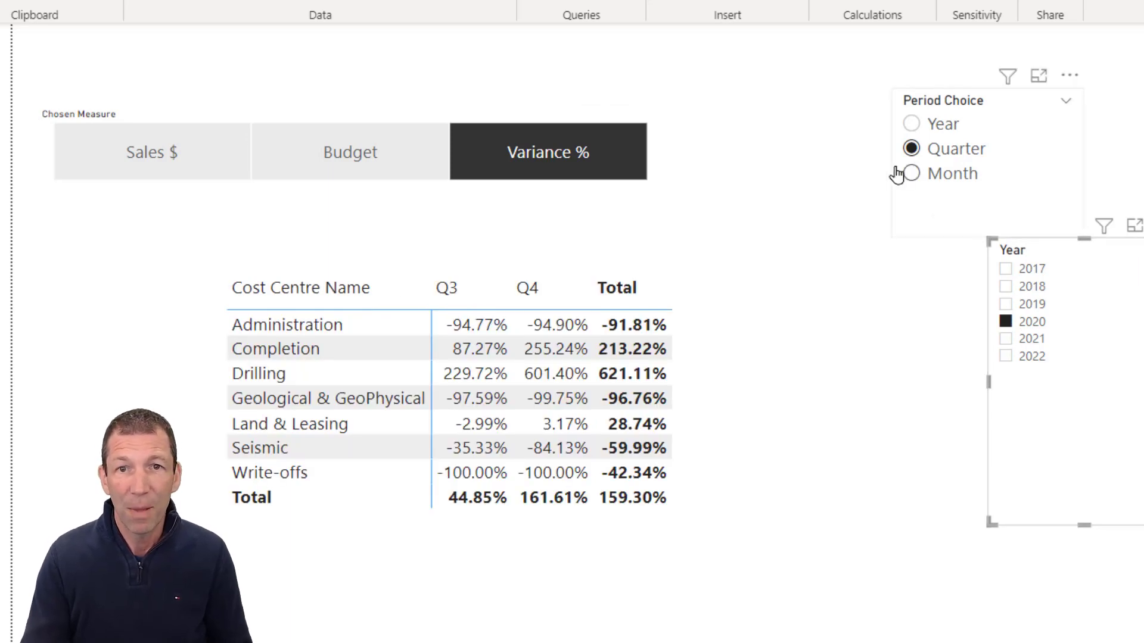
# Step: Show Month with Sales $, then move the matrix lower-left and widen it across the page
pyautogui.click(910, 184)
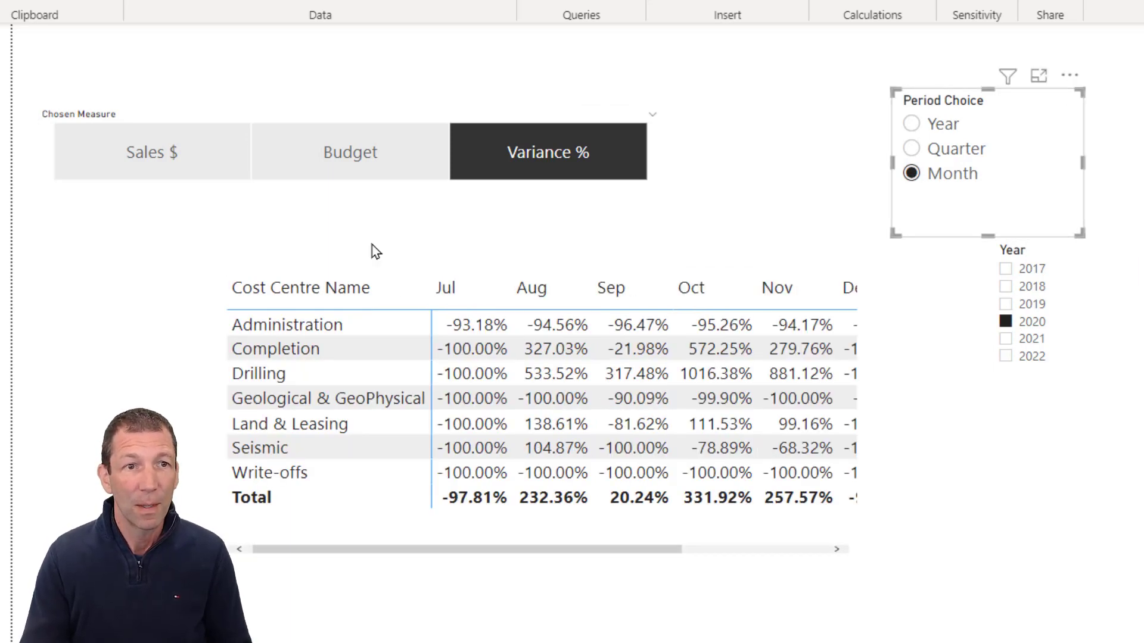
pyautogui.click(187, 156)
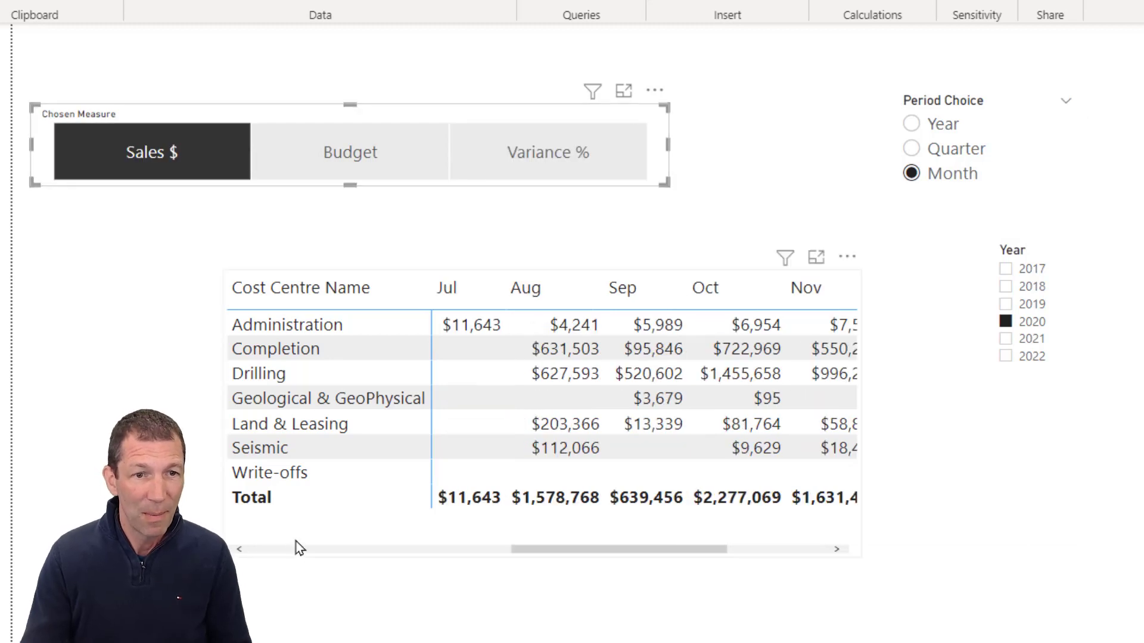
pyautogui.moveTo(298, 546); pyautogui.dragTo(89, 642)
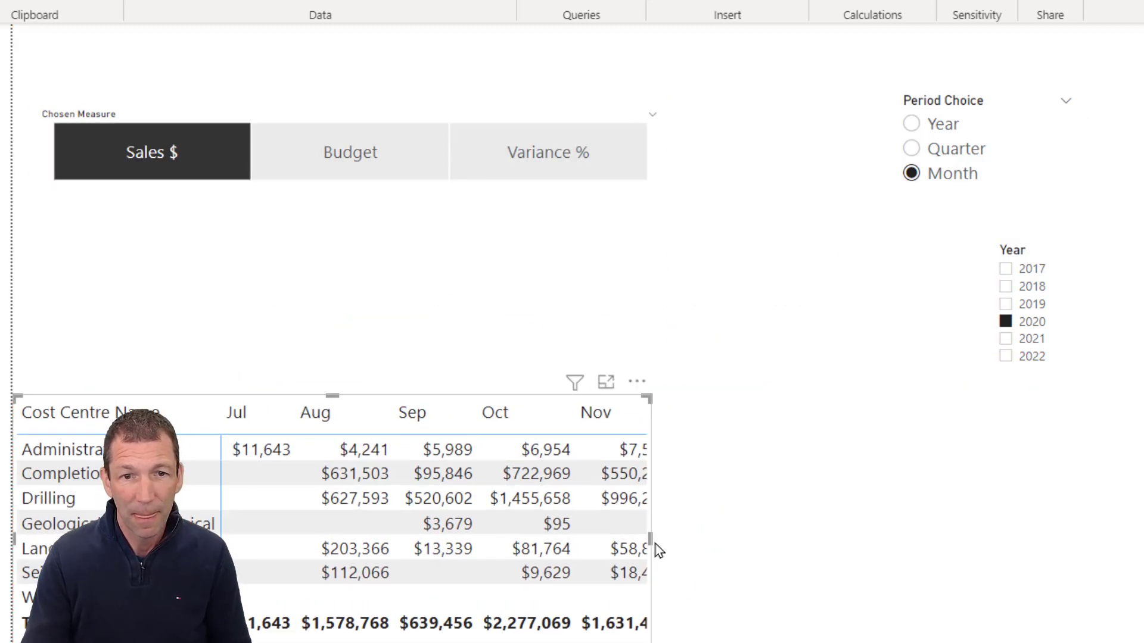
pyautogui.moveTo(651, 545); pyautogui.dragTo(1140, 546)
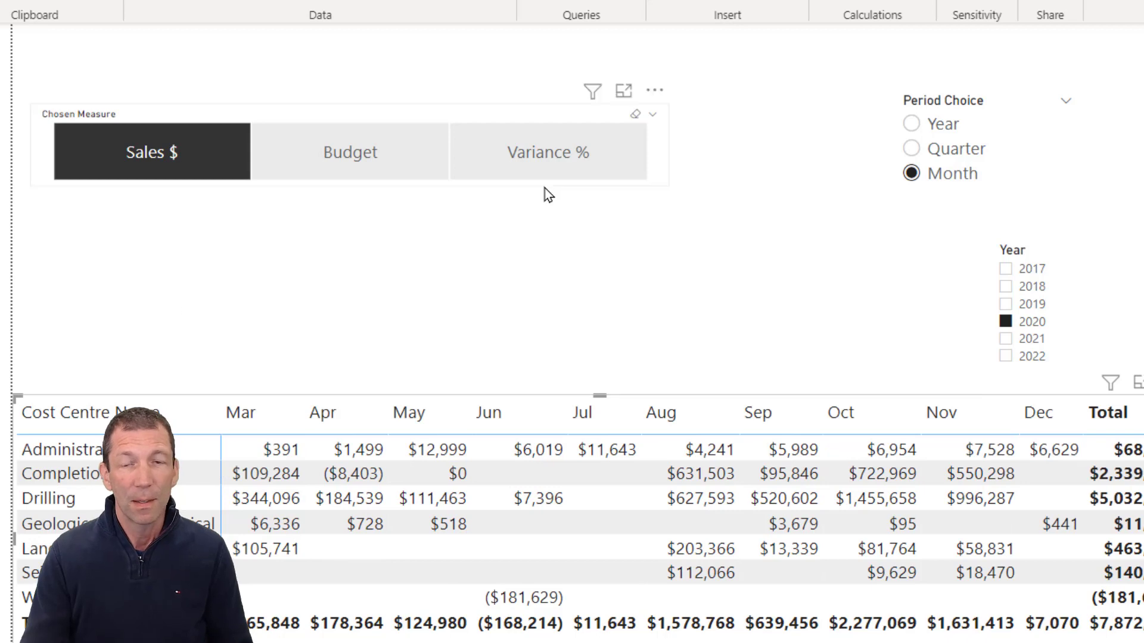
# Step: Test Quarter and Budget, finishing with Month columns showing Variance %
pyautogui.click(913, 149)
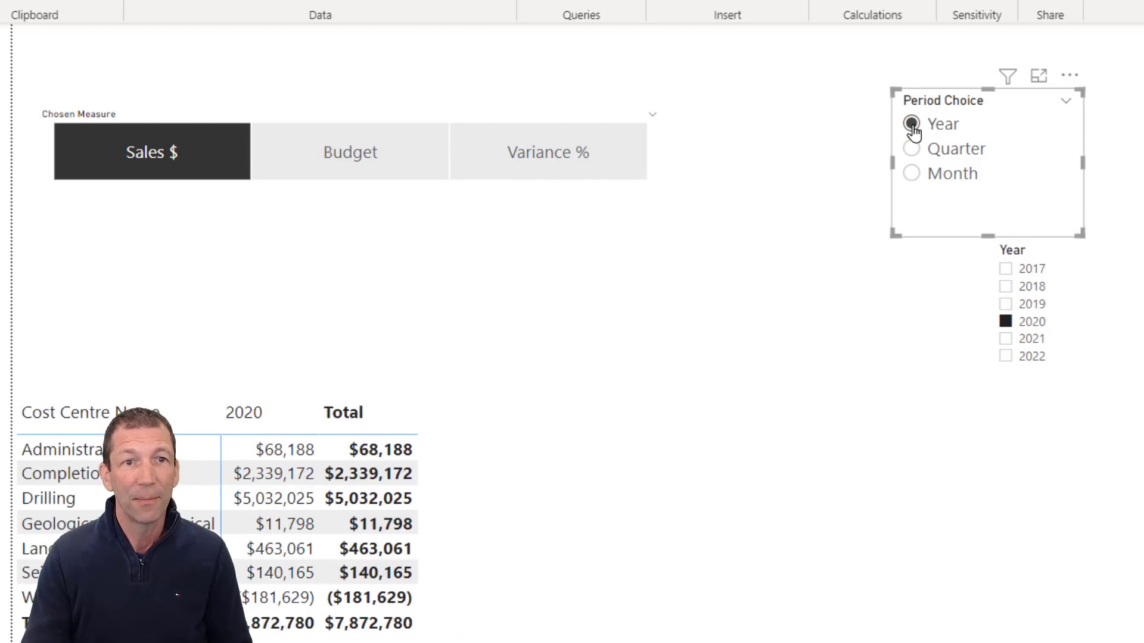
pyautogui.click(366, 169)
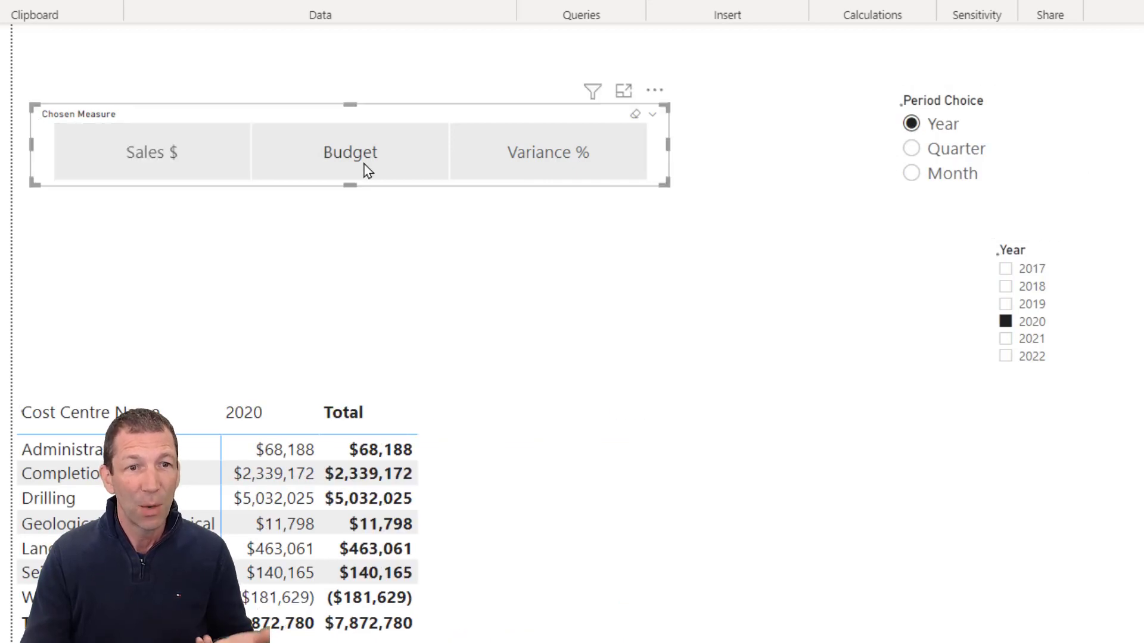
pyautogui.click(937, 174)
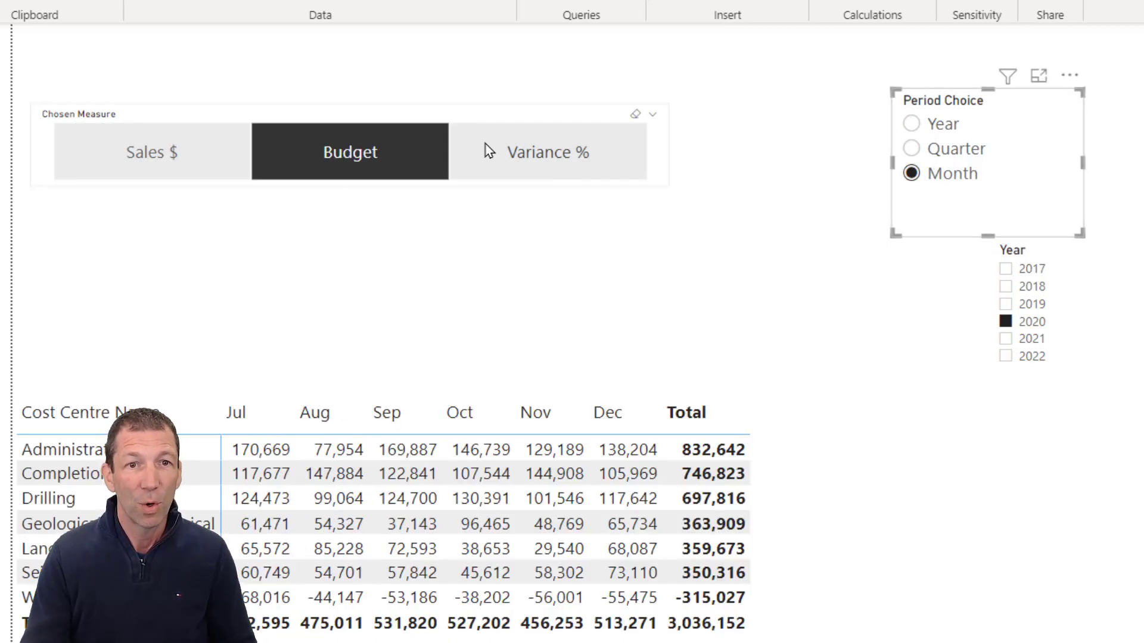
pyautogui.click(569, 178)
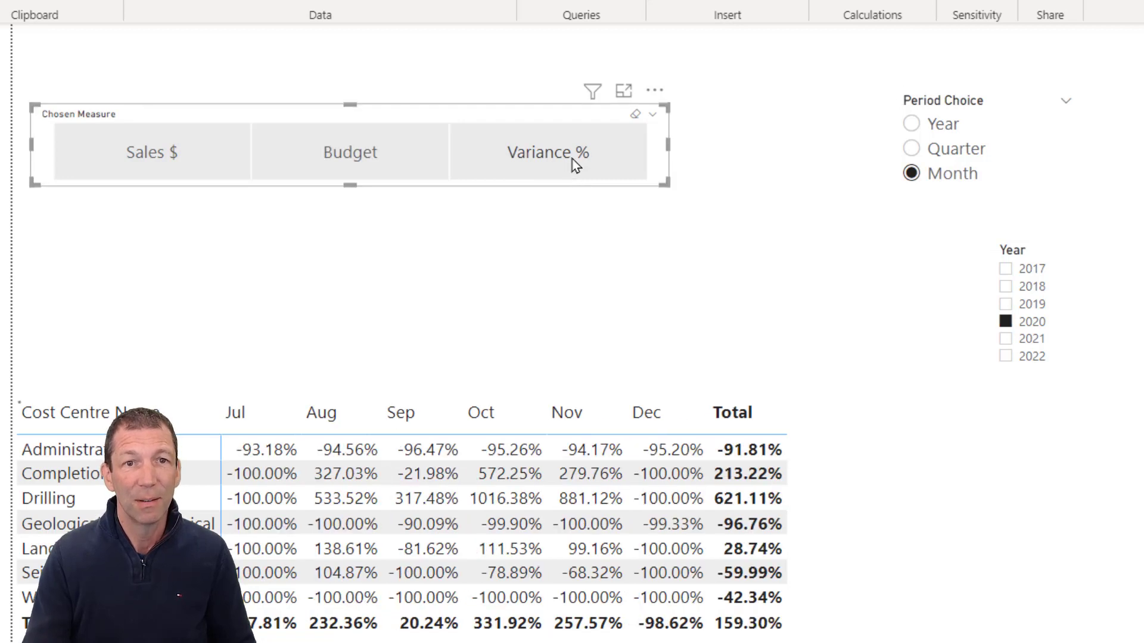
pyautogui.click(535, 157)
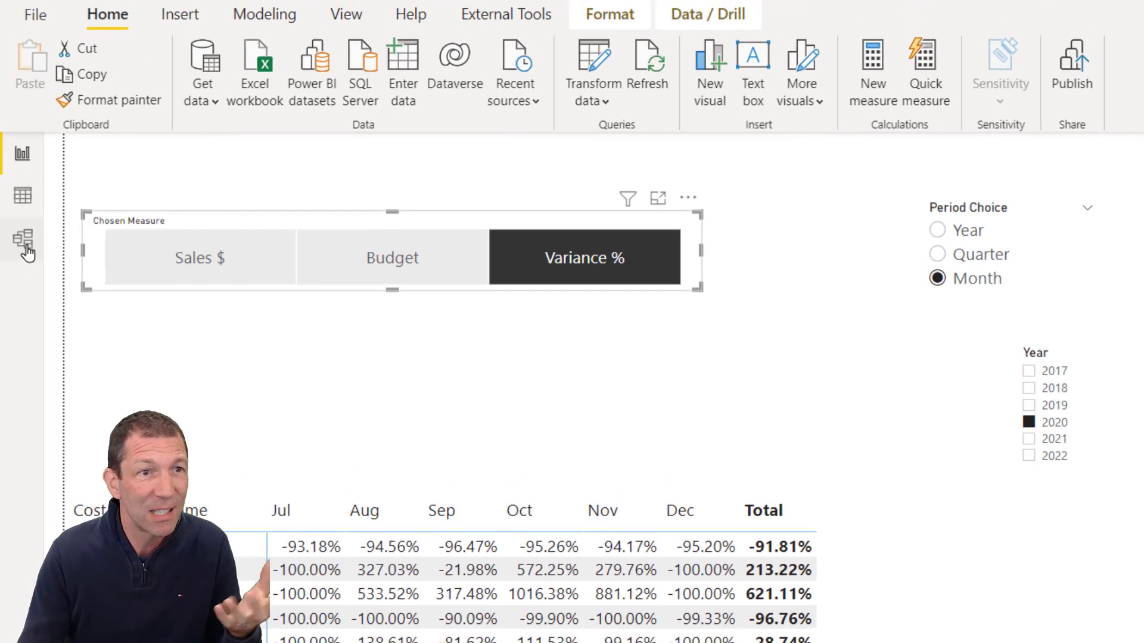
# Step: Prefix 'Actual' to the Sales $ label on line 2 of the Chosen Measure formula
pyautogui.click(23, 196)
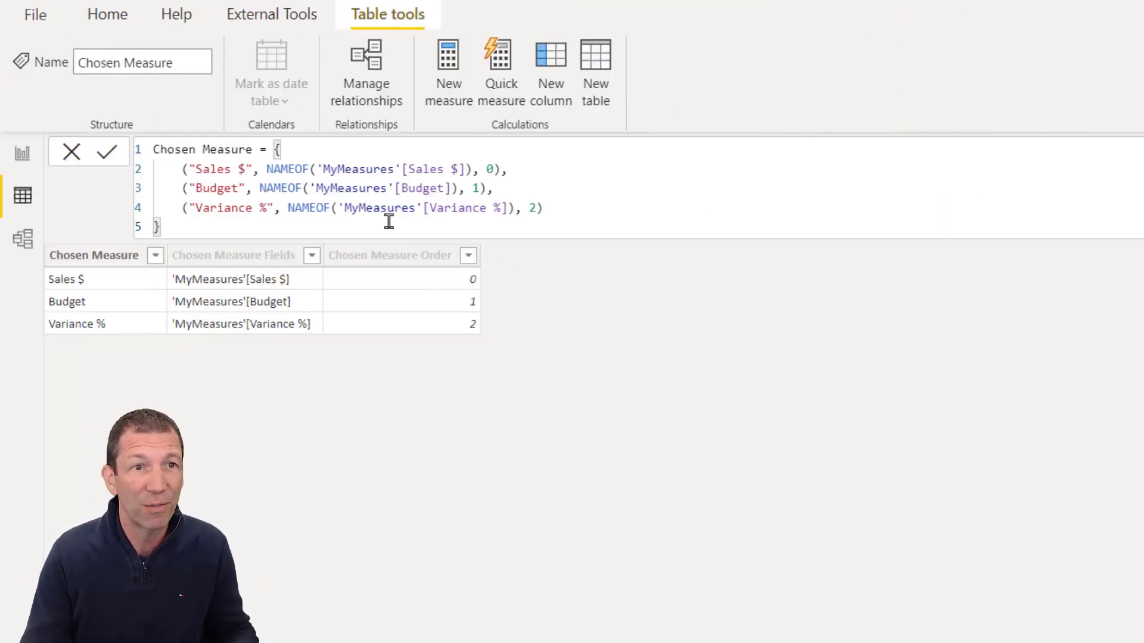
pyautogui.scroll(3, 604, 207)
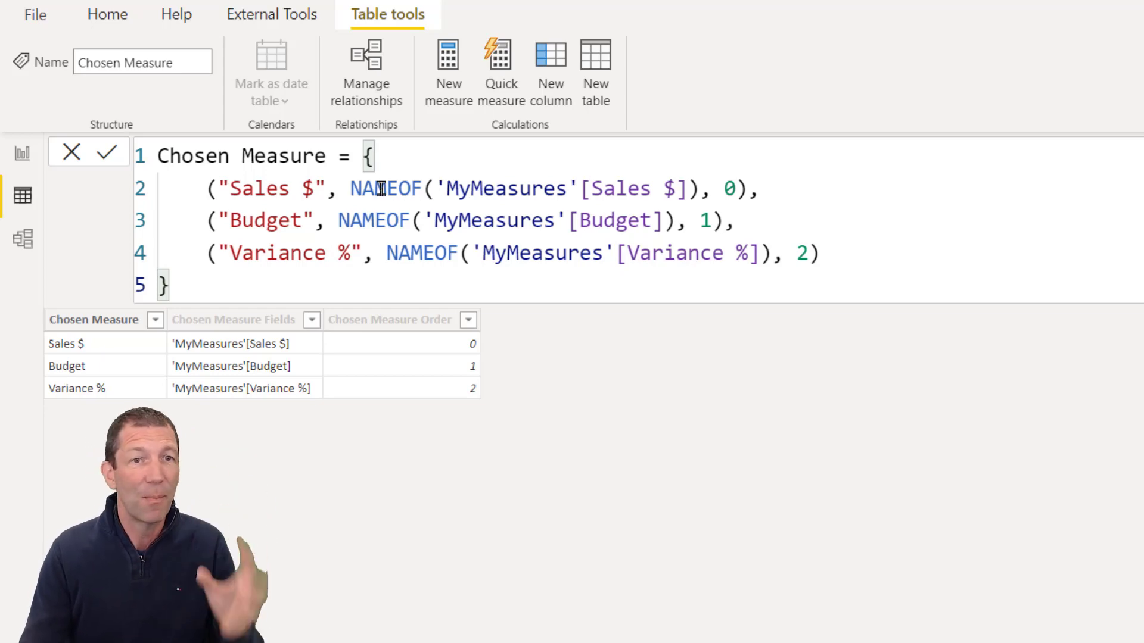
pyautogui.moveTo(357, 184); pyautogui.dragTo(671, 187)
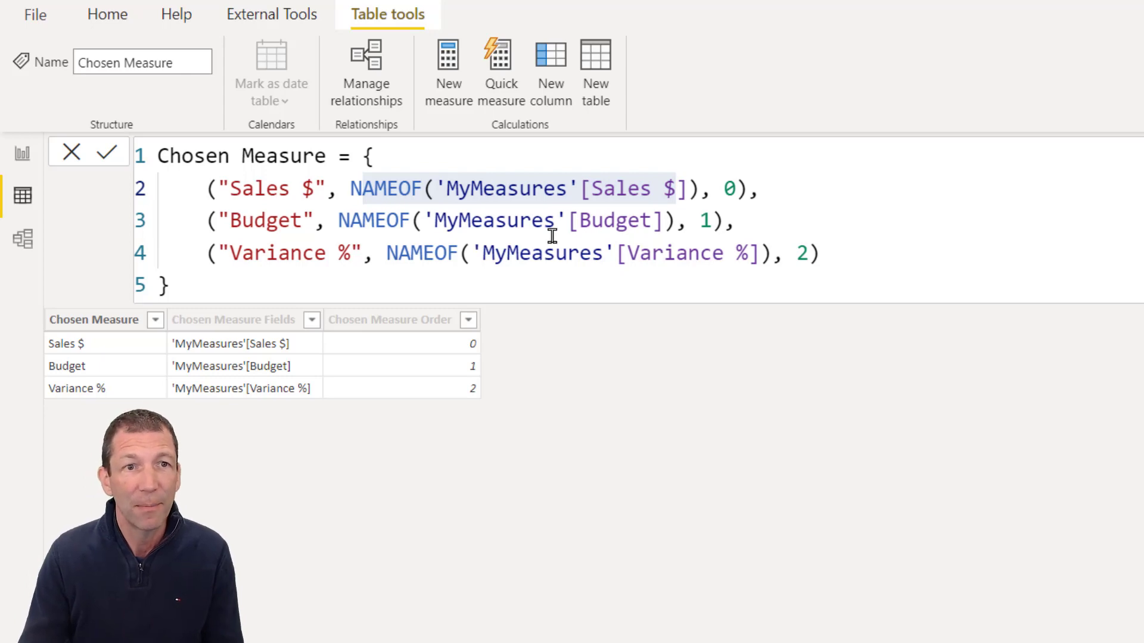
pyautogui.click(243, 181)
pyautogui.doubleClick(244, 185)
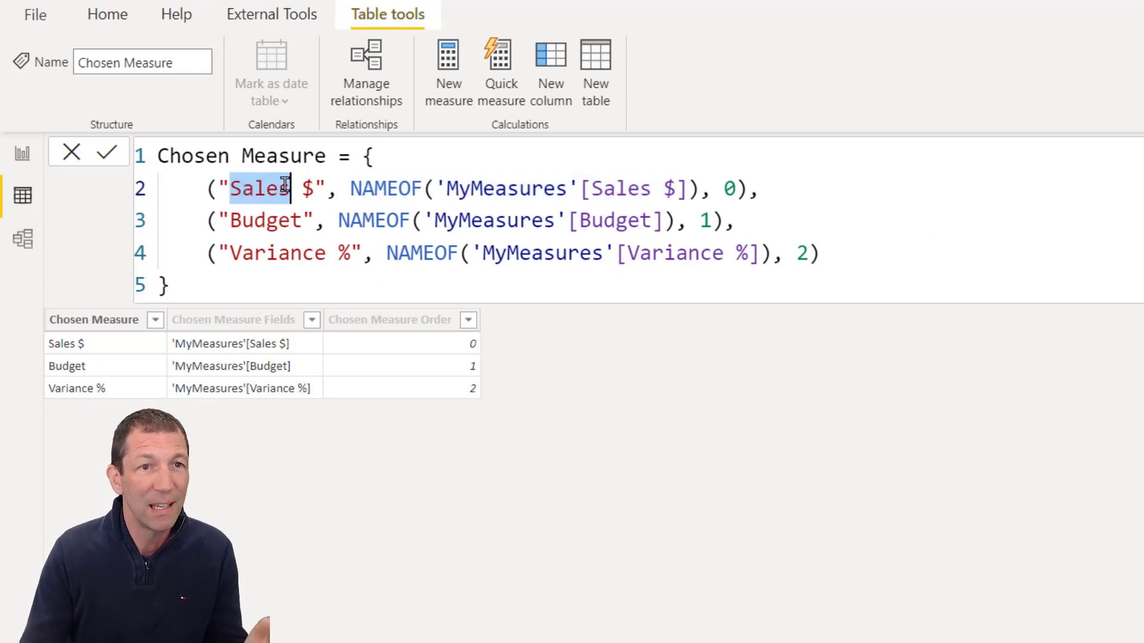
pyautogui.click(314, 184)
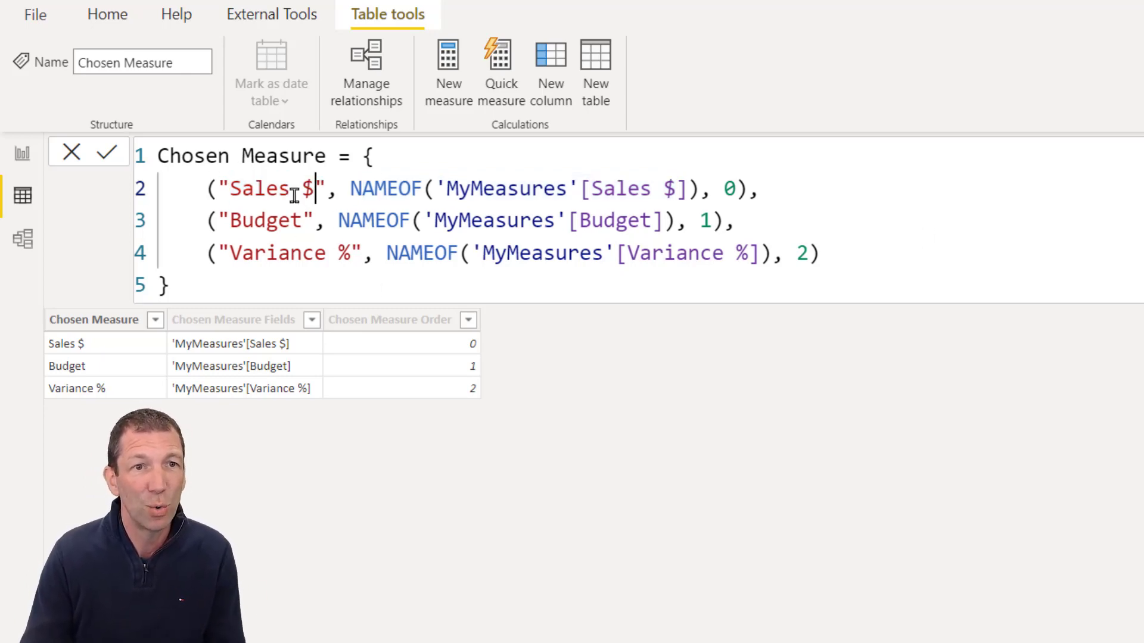
pyautogui.click(232, 192)
pyautogui.write('Actual')
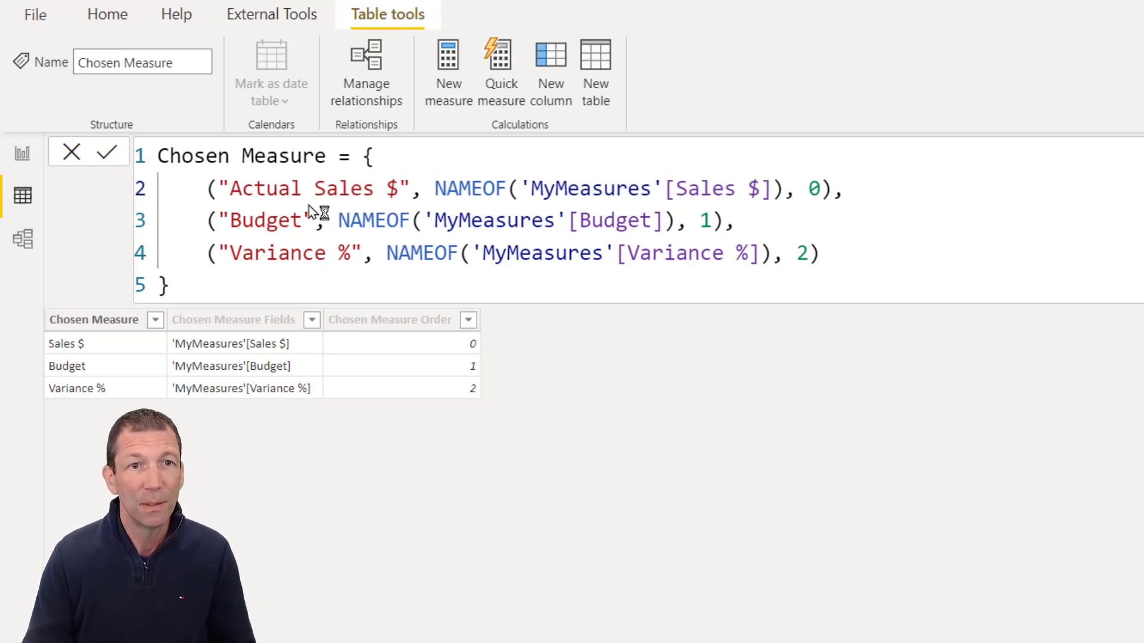
pyautogui.press('Return')
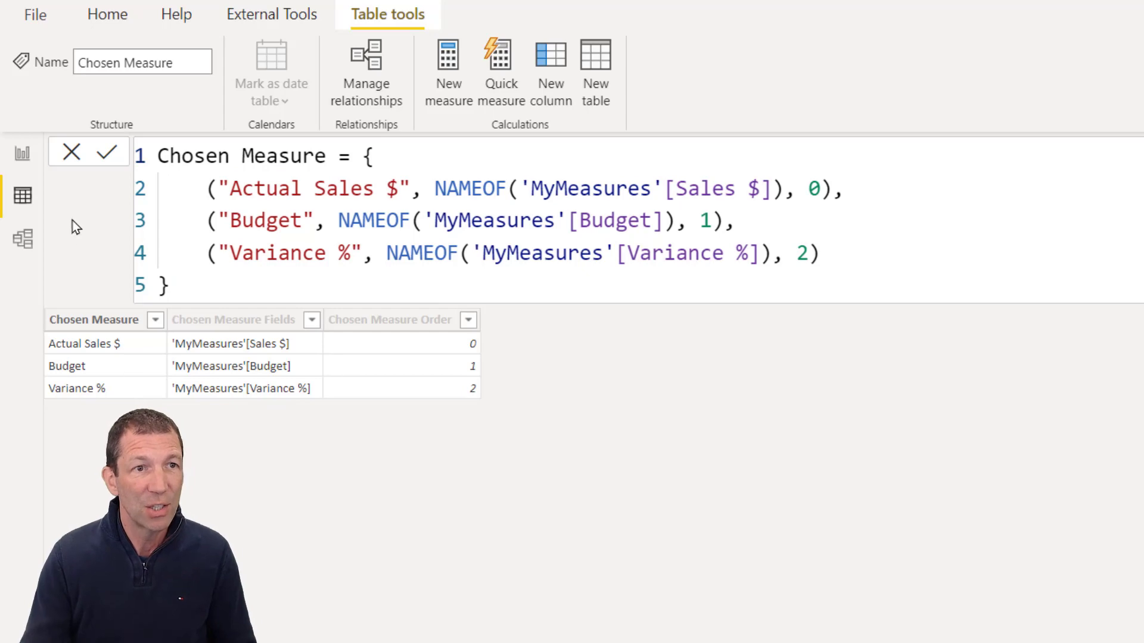
# Step: Rename the Budget measure in MyMeasures to 'Budget Sales $' in the formula bar
pyautogui.click(22, 153)
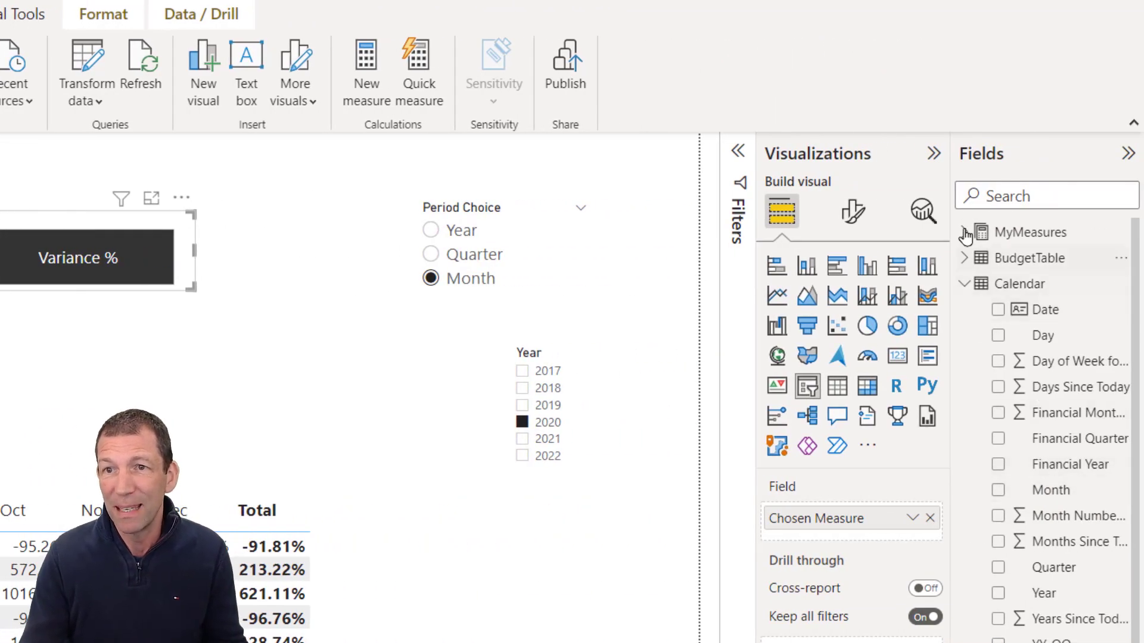
pyautogui.click(965, 233)
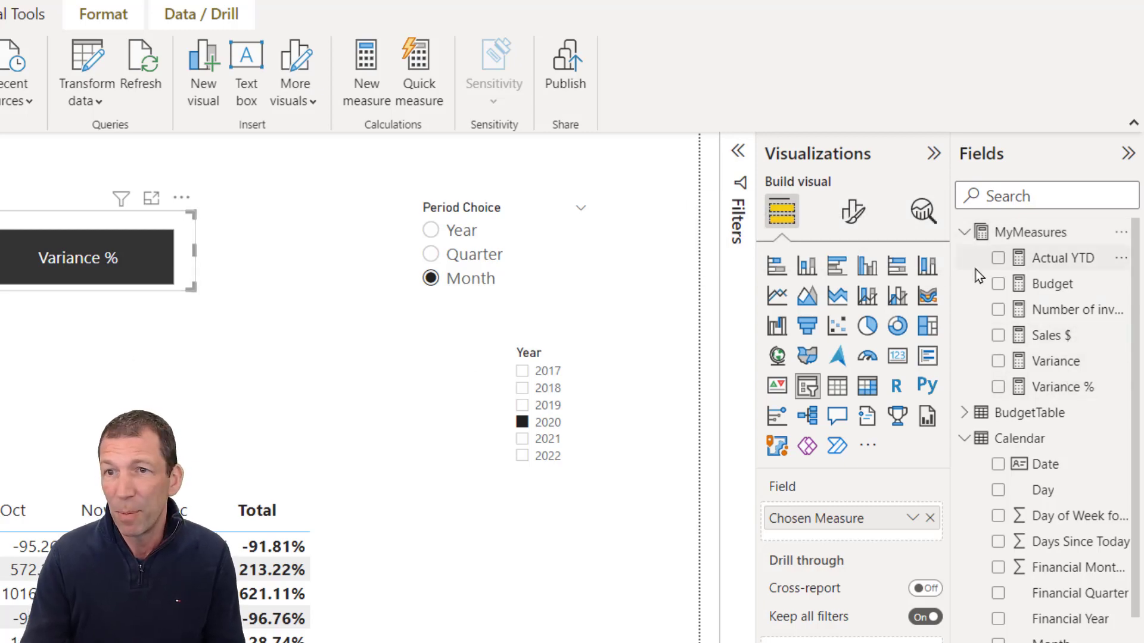
pyautogui.click(1054, 286)
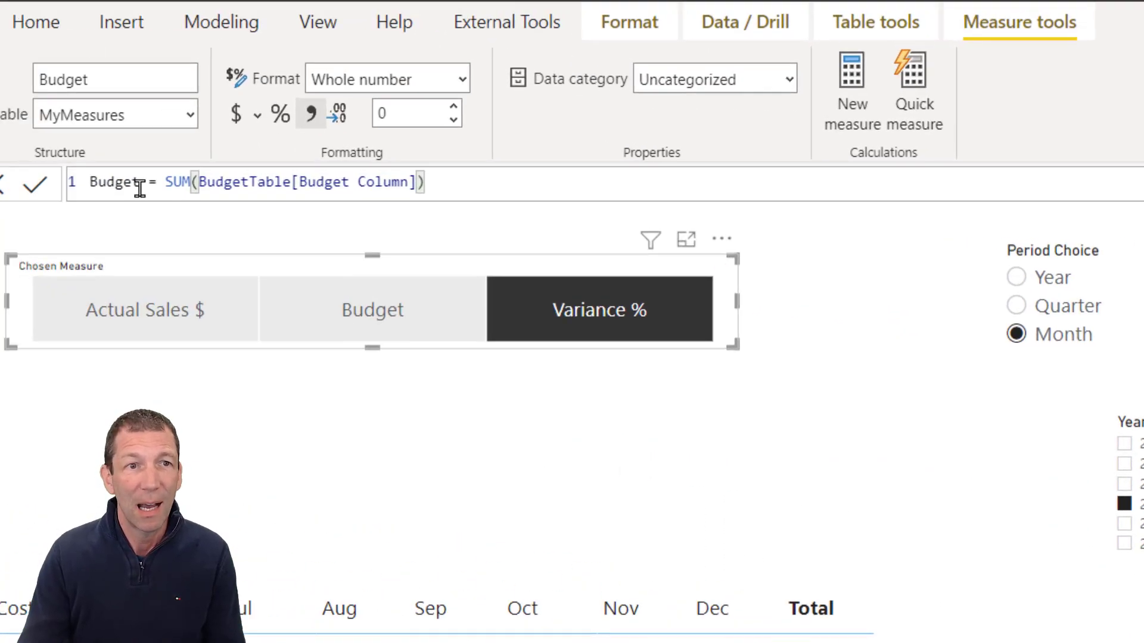
pyautogui.click(238, 187)
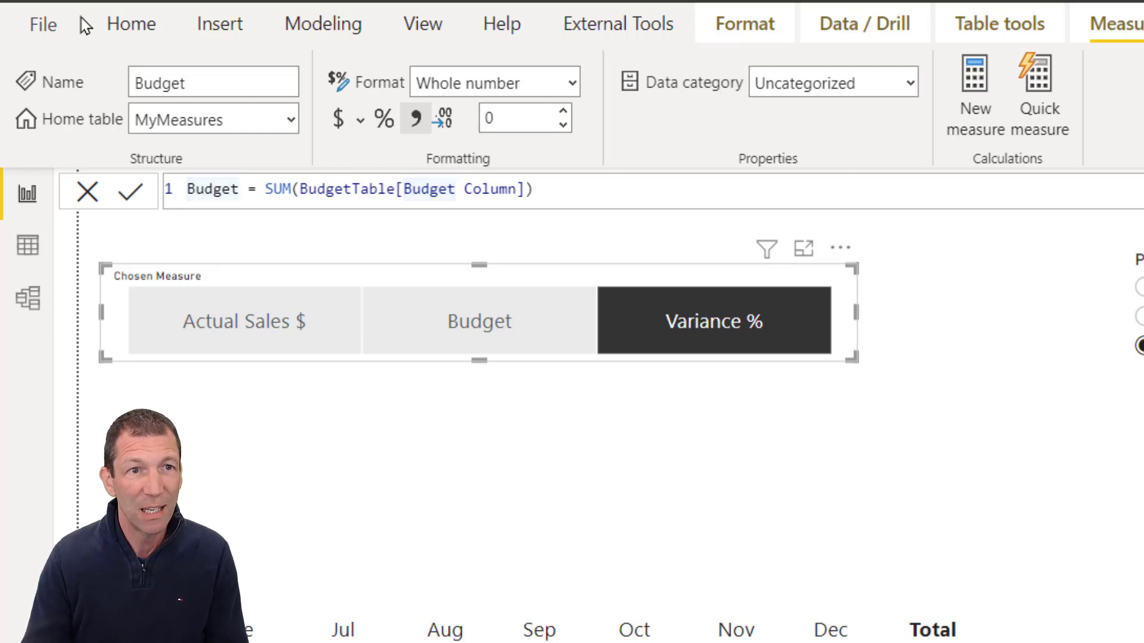
pyautogui.scroll(2, 352, 184)
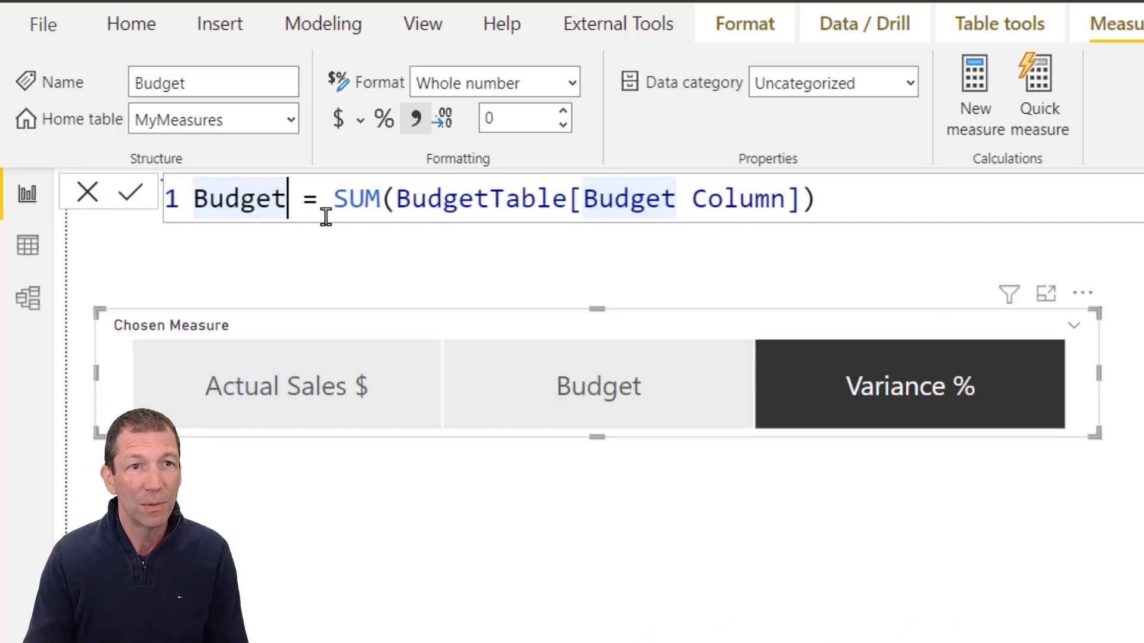
pyautogui.write('Sa;es $')
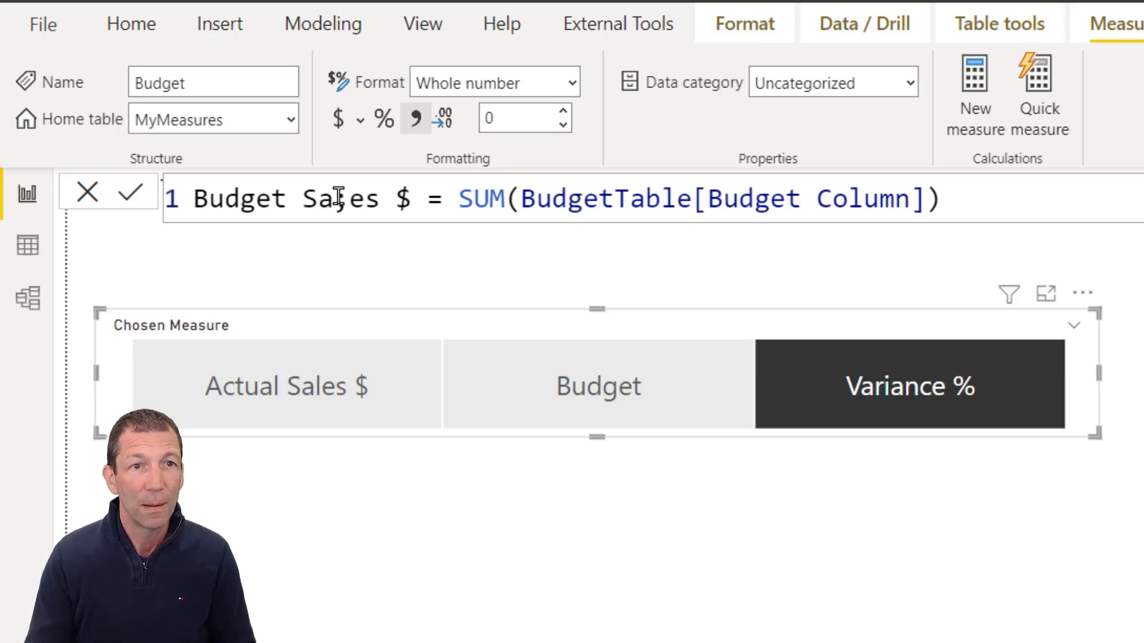
pyautogui.click(336, 198)
pyautogui.press('Delete')
pyautogui.write('l')
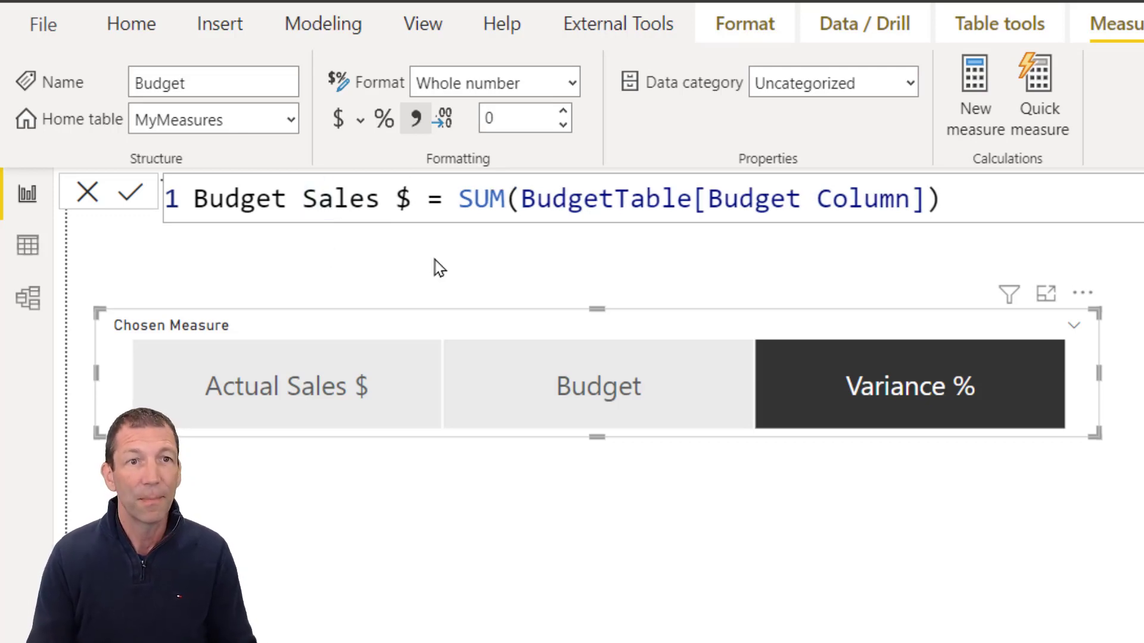
pyautogui.press('Return')
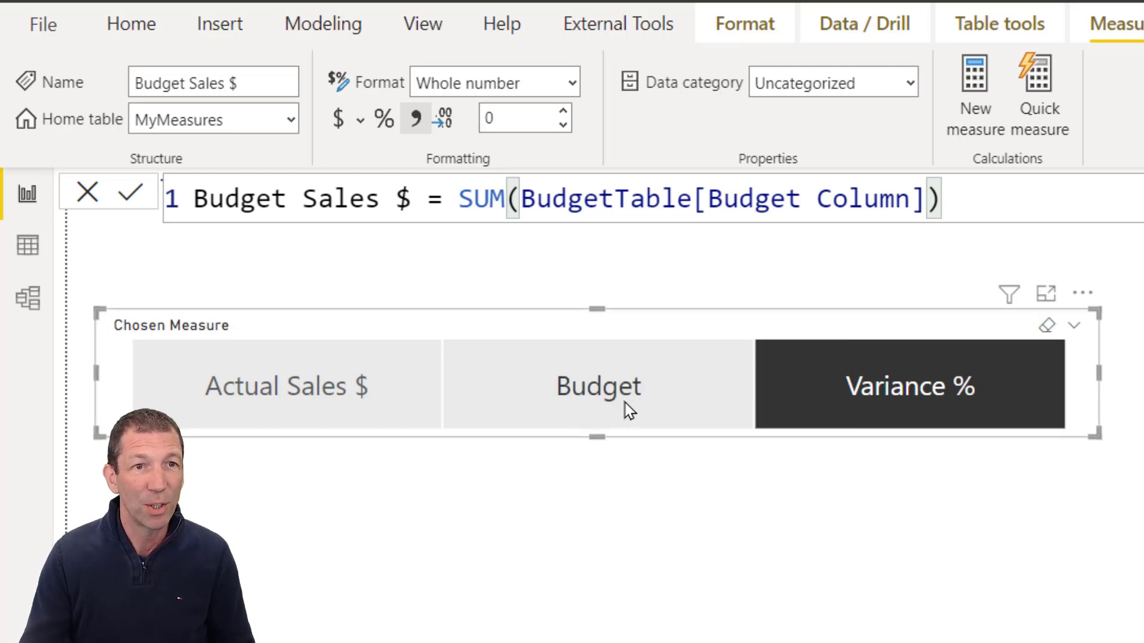
pyautogui.click(27, 246)
pyautogui.doubleClick(334, 275)
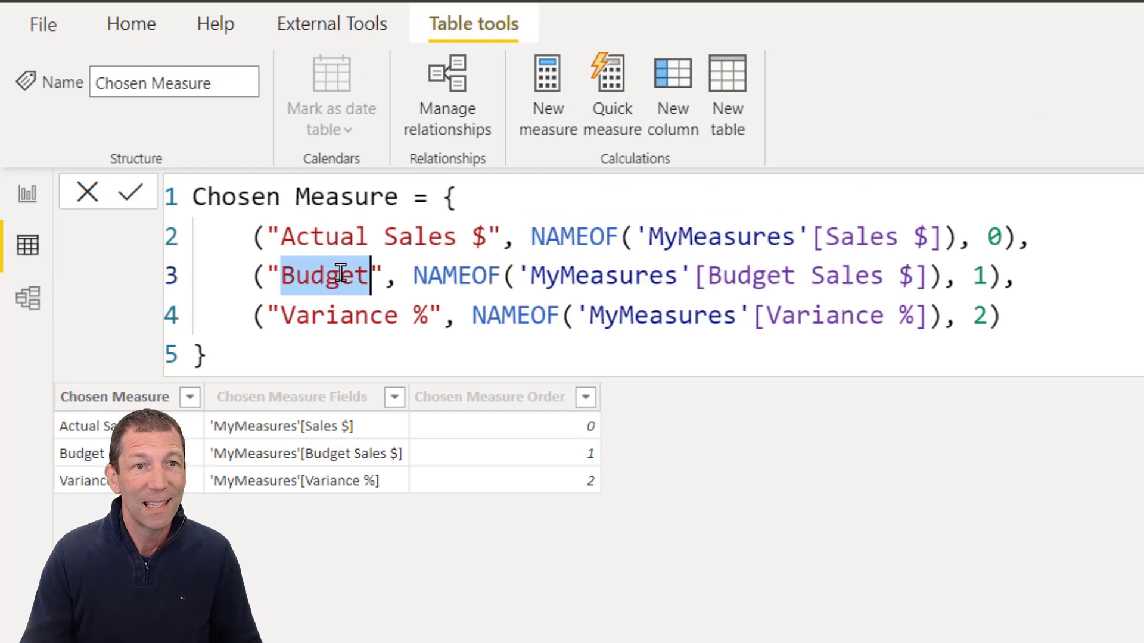
pyautogui.moveTo(712, 274); pyautogui.dragTo(907, 274)
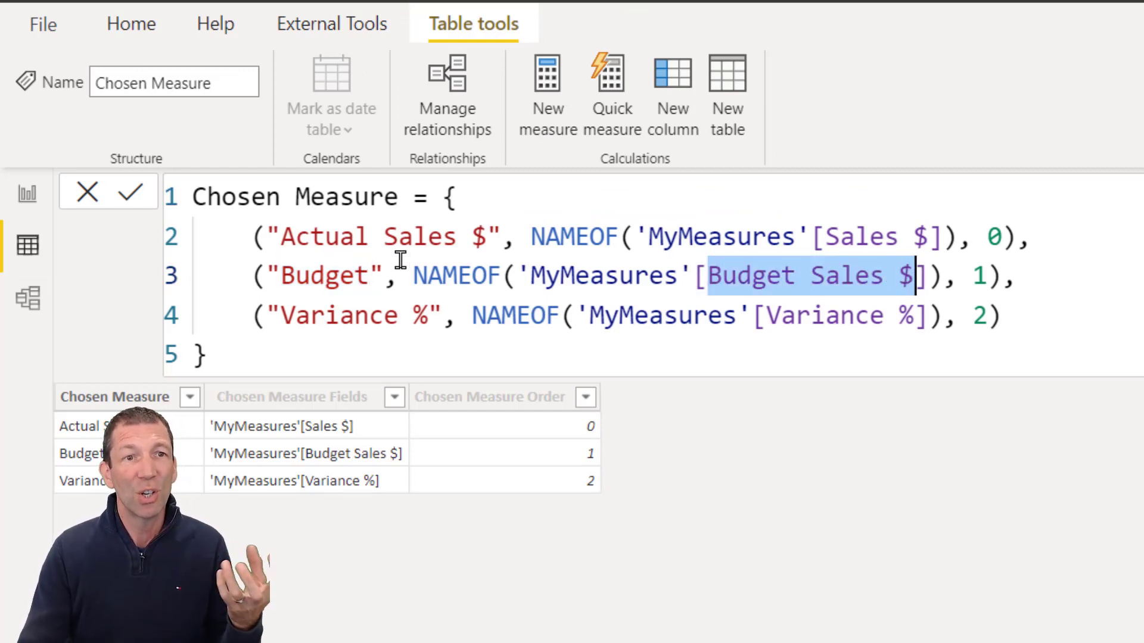
pyautogui.click(395, 235)
pyautogui.doubleClick(344, 274)
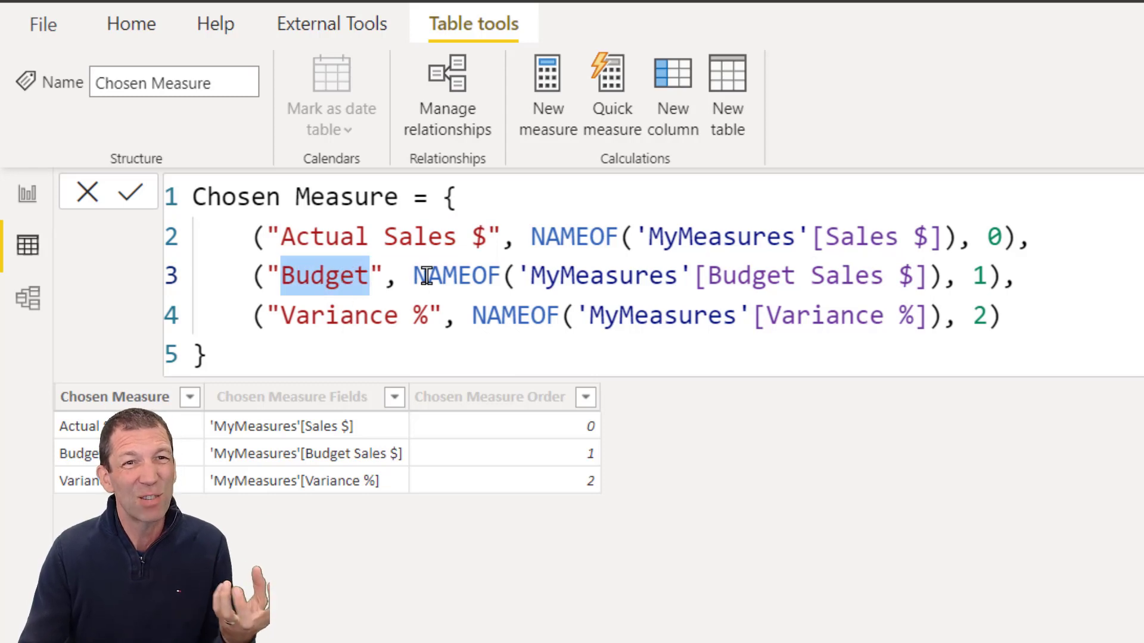
pyautogui.moveTo(426, 274); pyautogui.dragTo(497, 266)
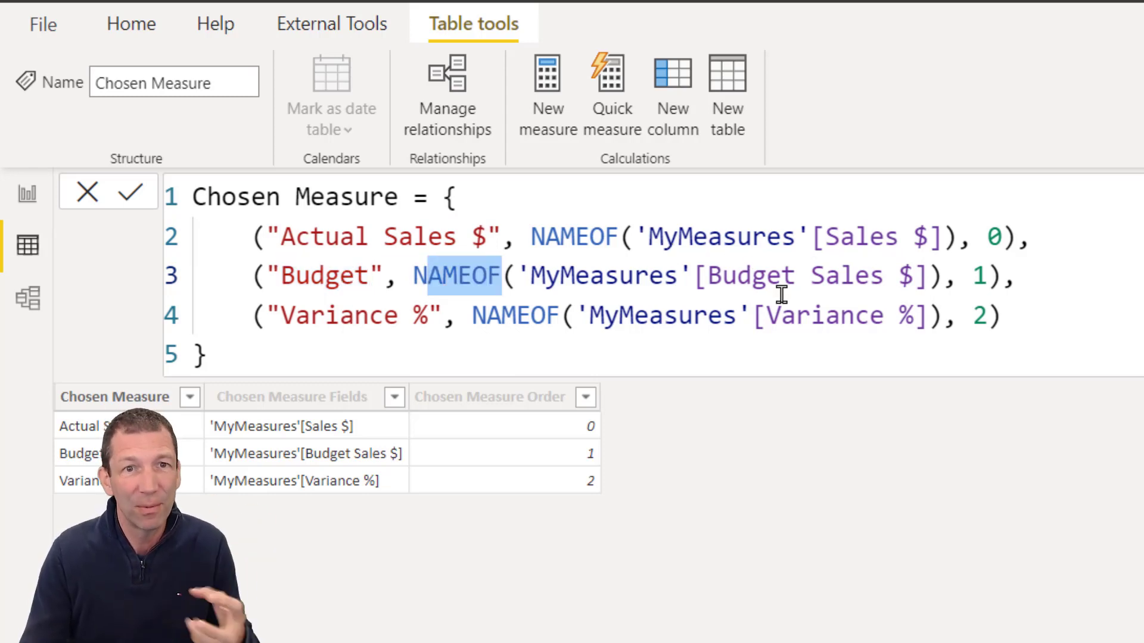
pyautogui.doubleClick(756, 273)
pyautogui.click(1011, 310)
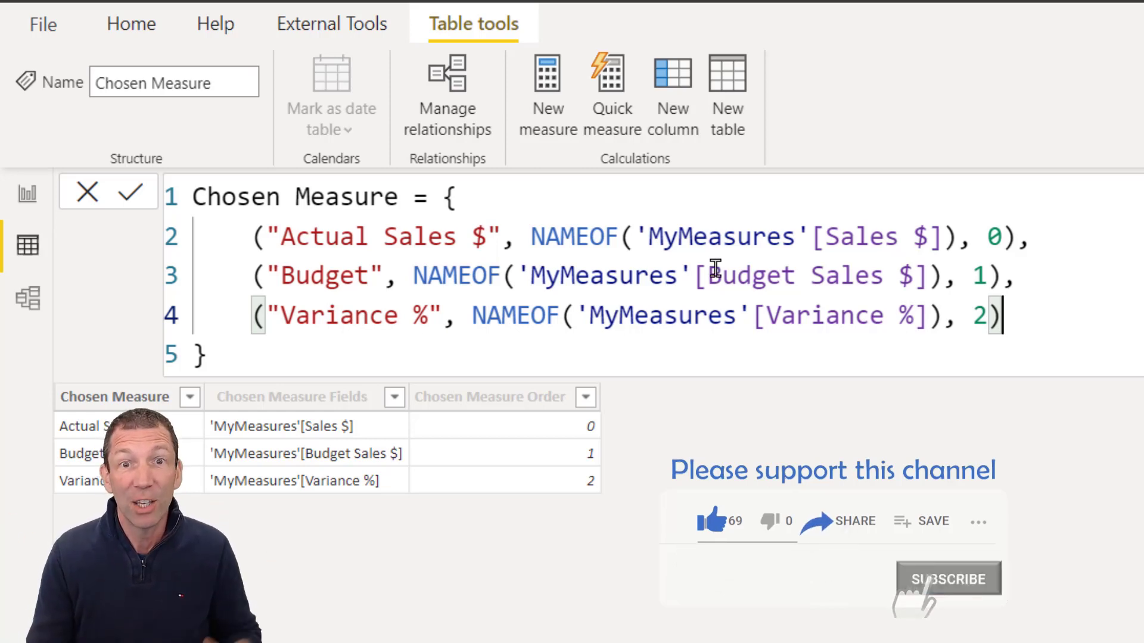
# Step: Back on the report page, select the period matrix under the Chosen Measure slicer
pyautogui.click(27, 194)
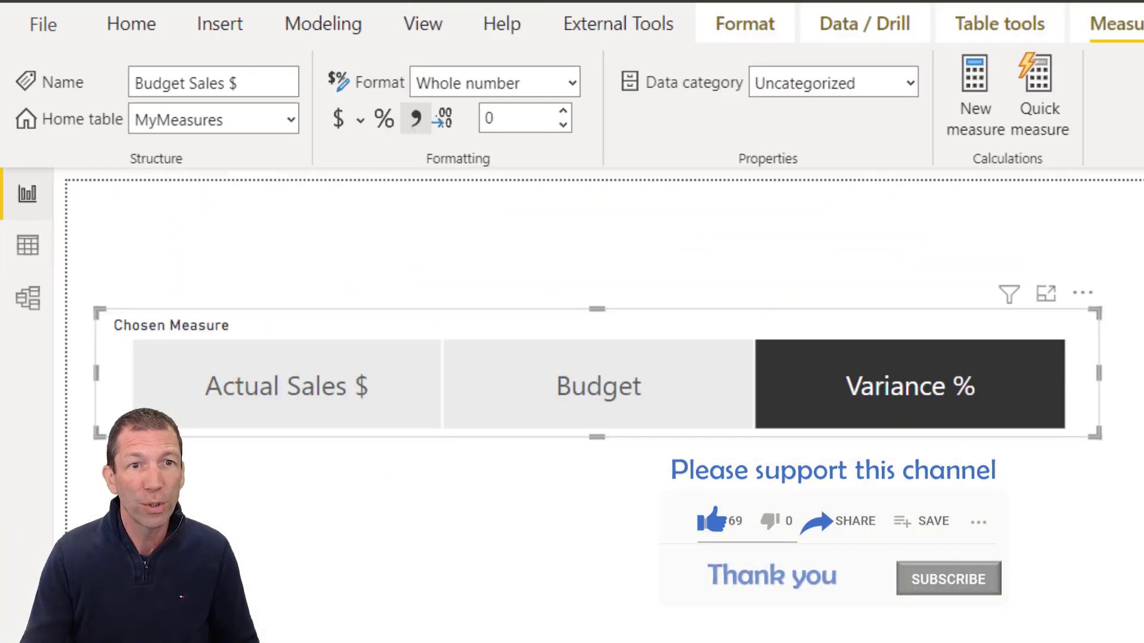
pyautogui.click(919, 549)
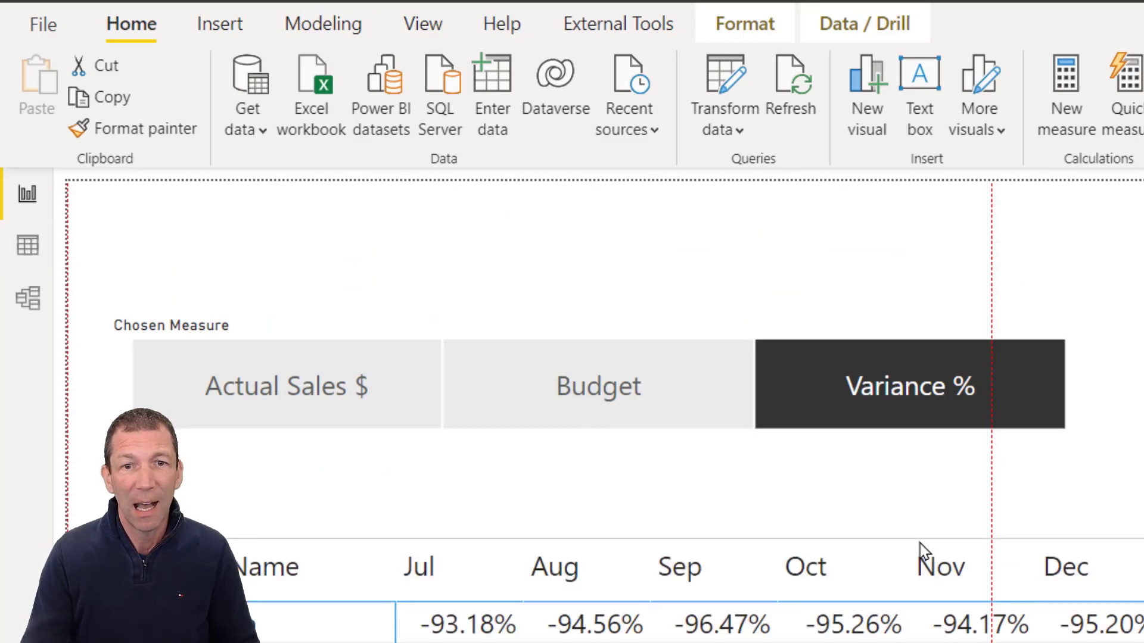